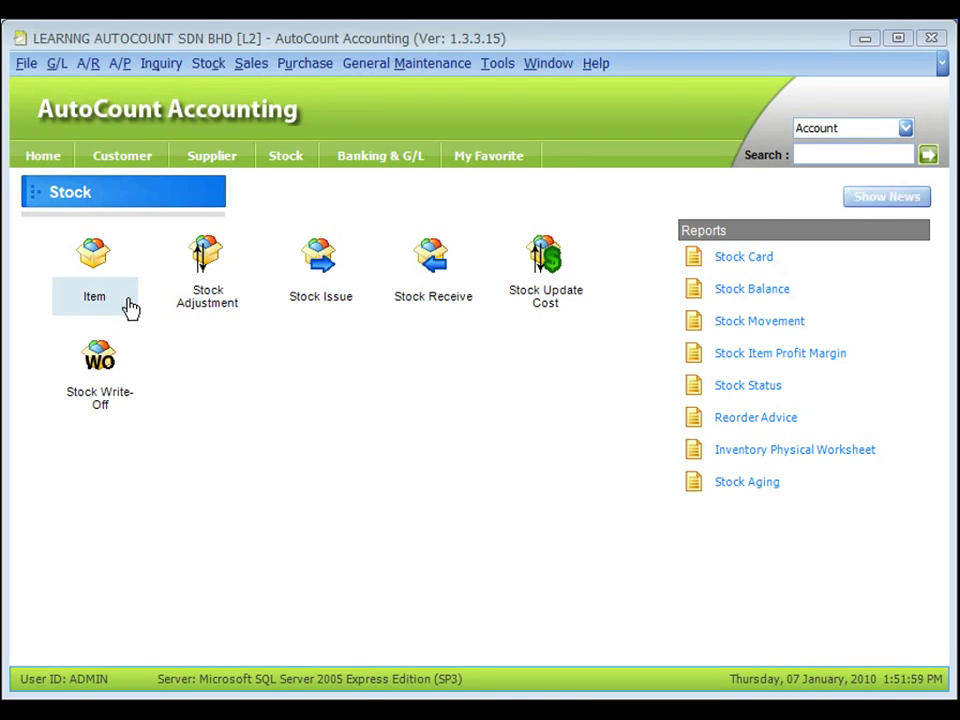
# Open Stock Item Maintenance, create a new stock item and automatically generate its item code
pyautogui.click(131, 308)
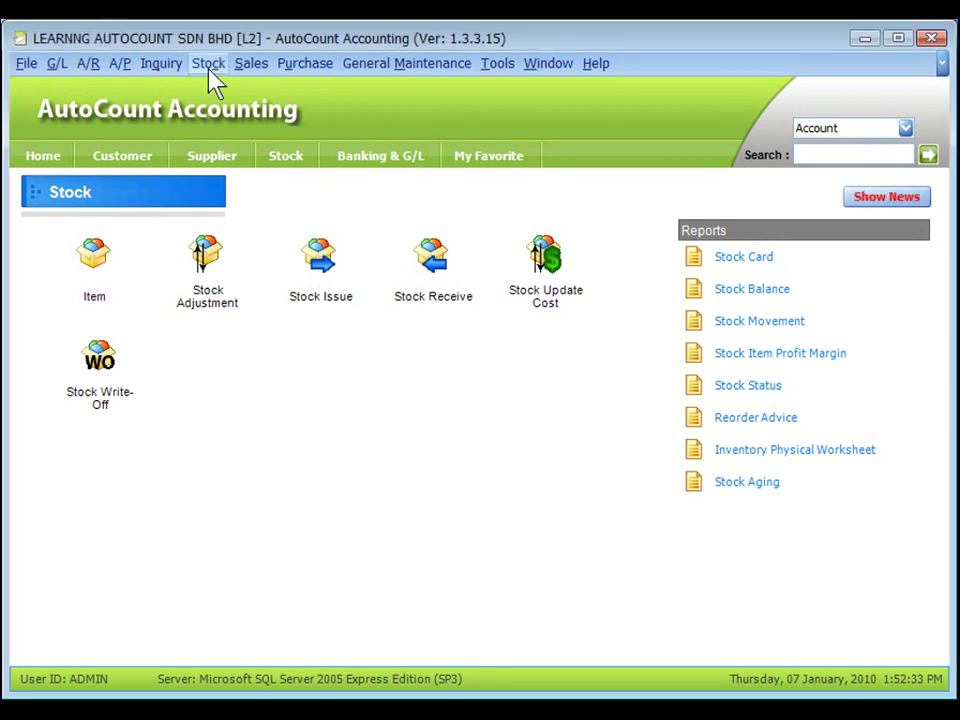
pyautogui.click(210, 66)
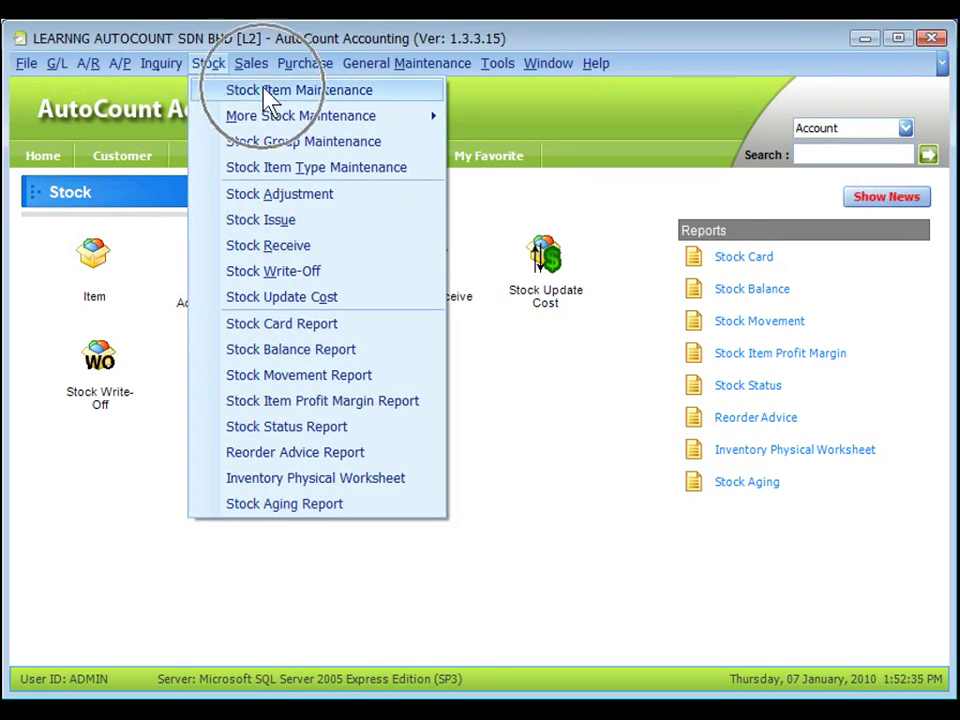
pyautogui.click(270, 92)
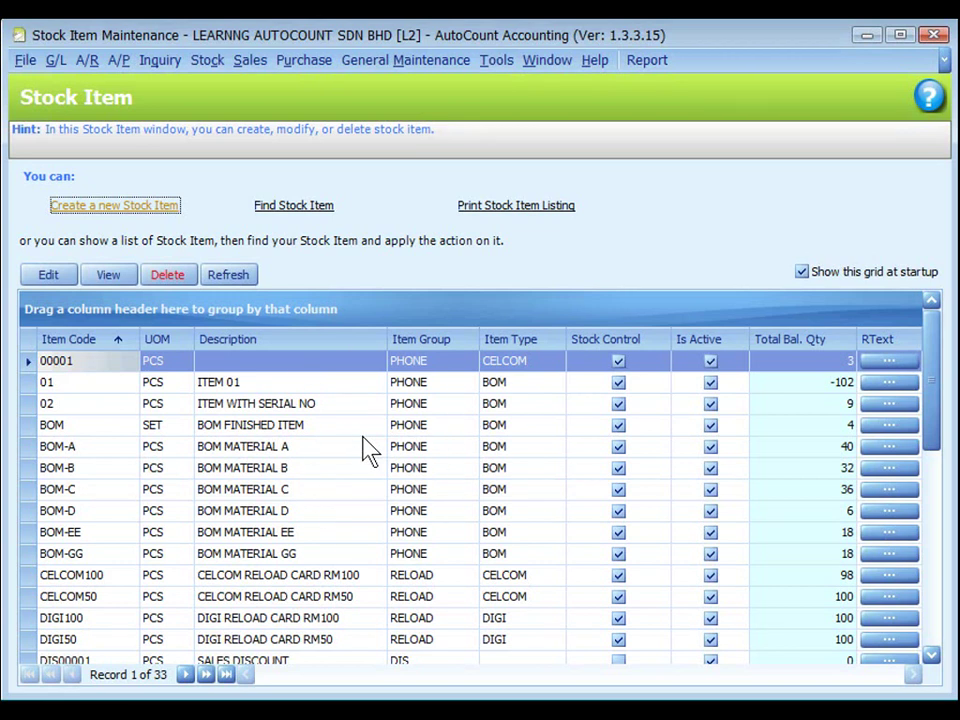
pyautogui.click(108, 218)
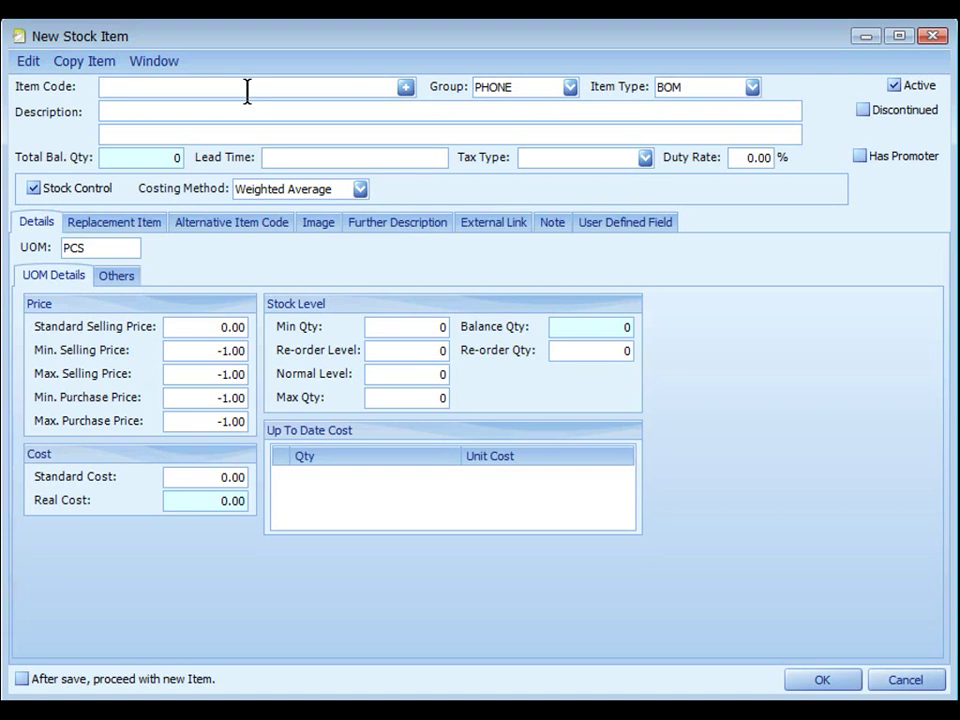
pyautogui.click(406, 88)
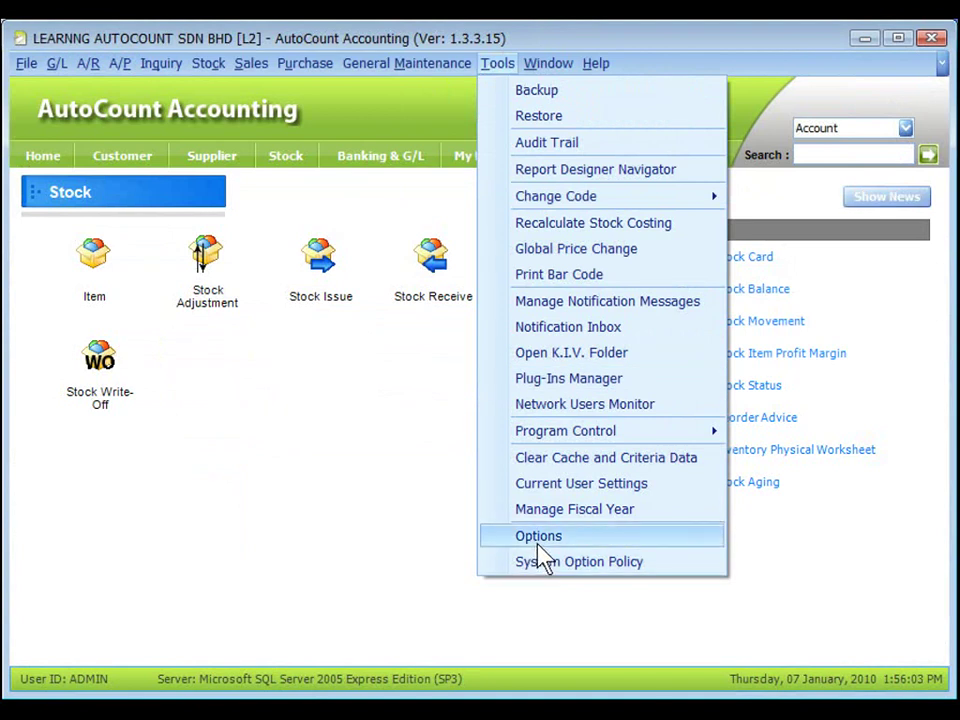
# Review the general options for item code generation and the group and item type choices for the new item
pyautogui.click(538, 538)
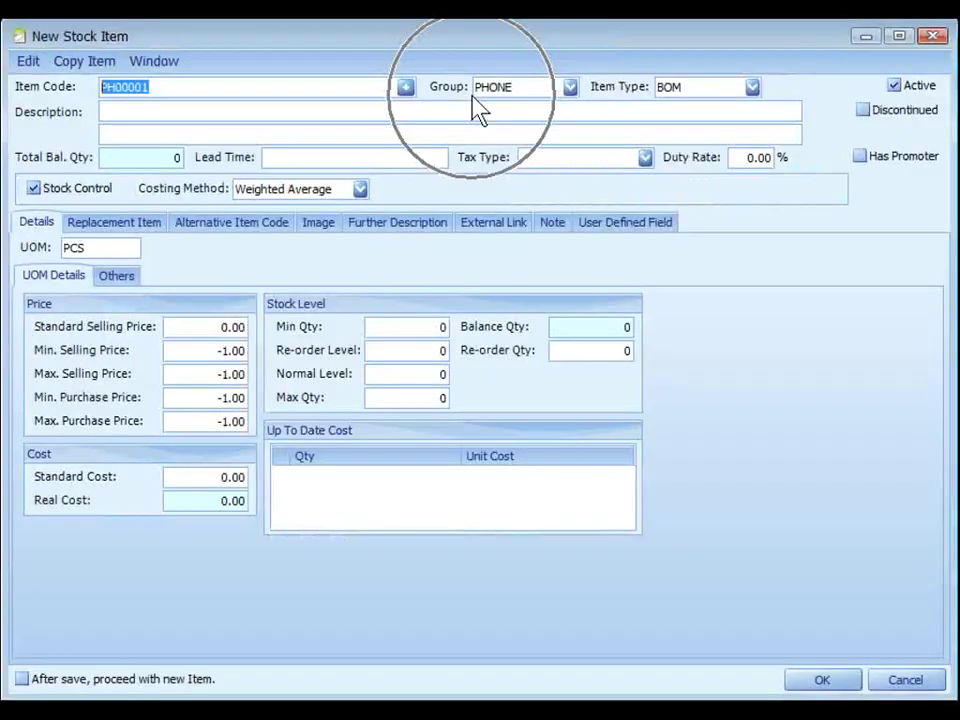
pyautogui.click(569, 87)
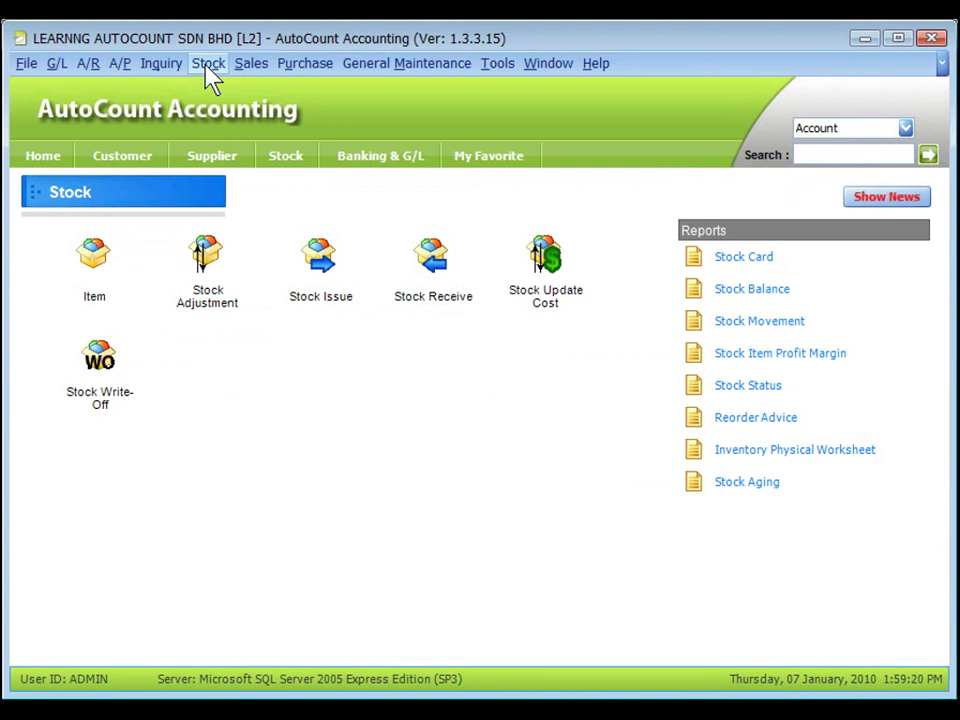
pyautogui.click(208, 66)
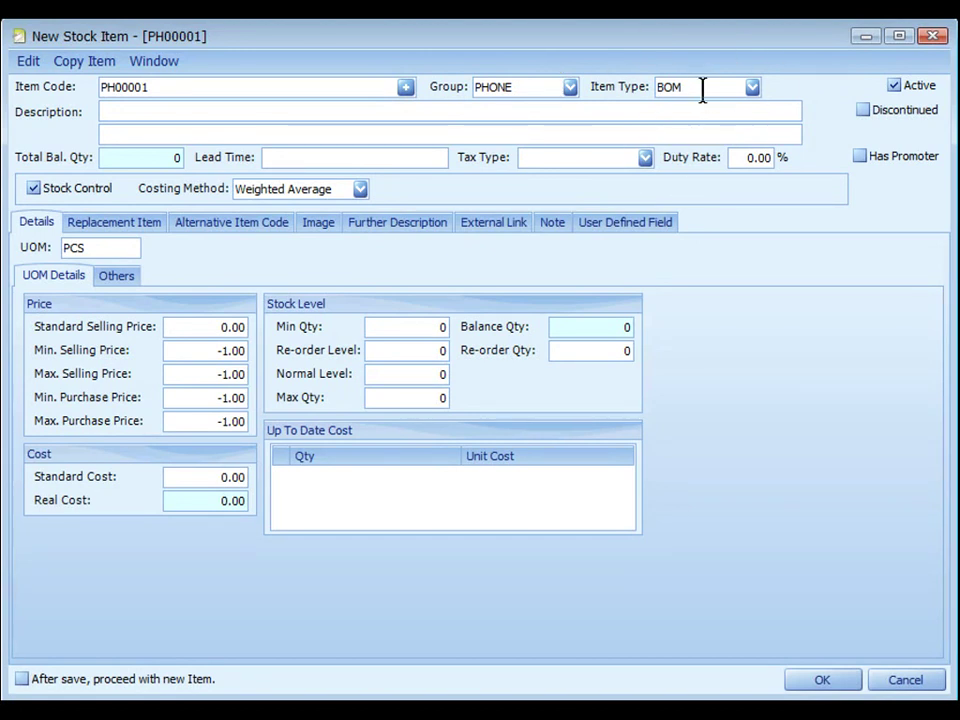
pyautogui.click(752, 88)
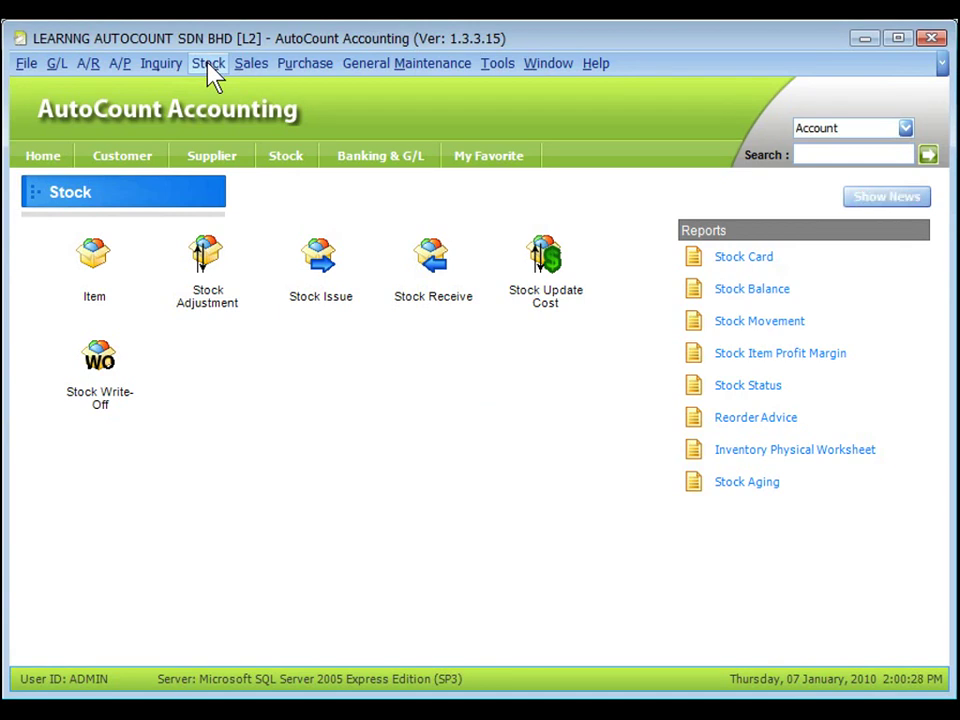
pyautogui.click(208, 66)
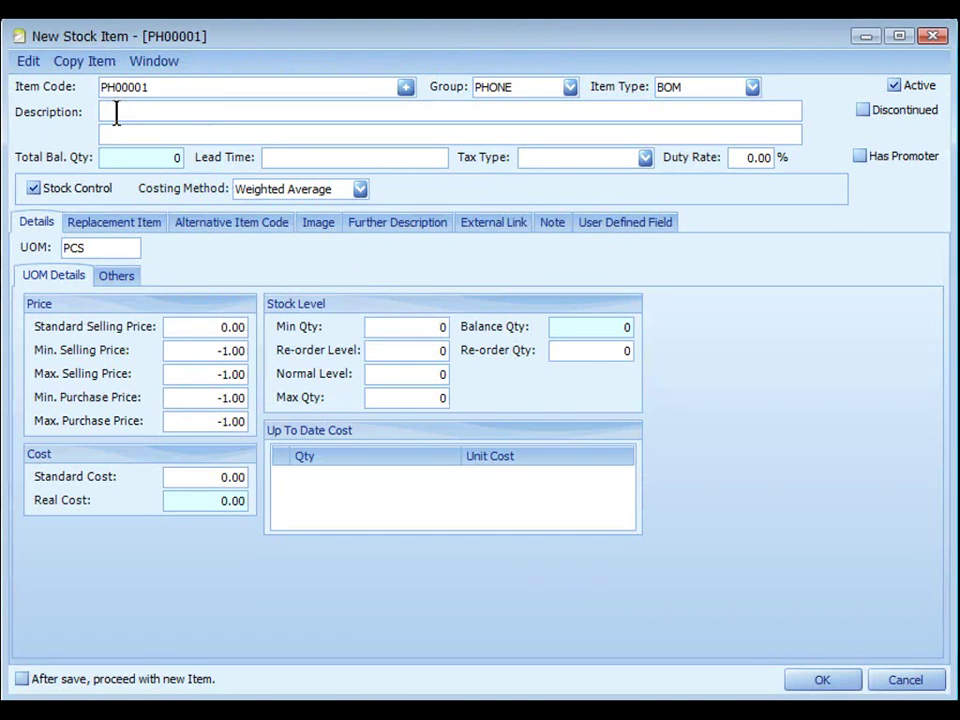
# Review the item's second description, lead time and tax type fields, and inspect the Goods and Services Tax options
pyautogui.click(119, 133)
pyautogui.click(324, 158)
pyautogui.click(645, 158)
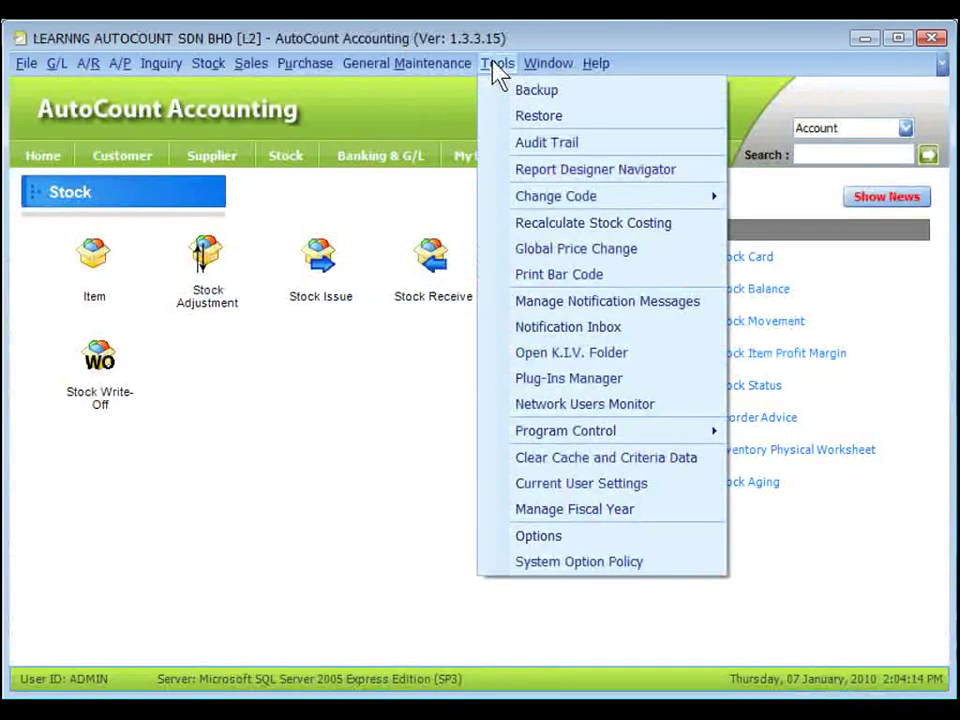
pyautogui.click(537, 540)
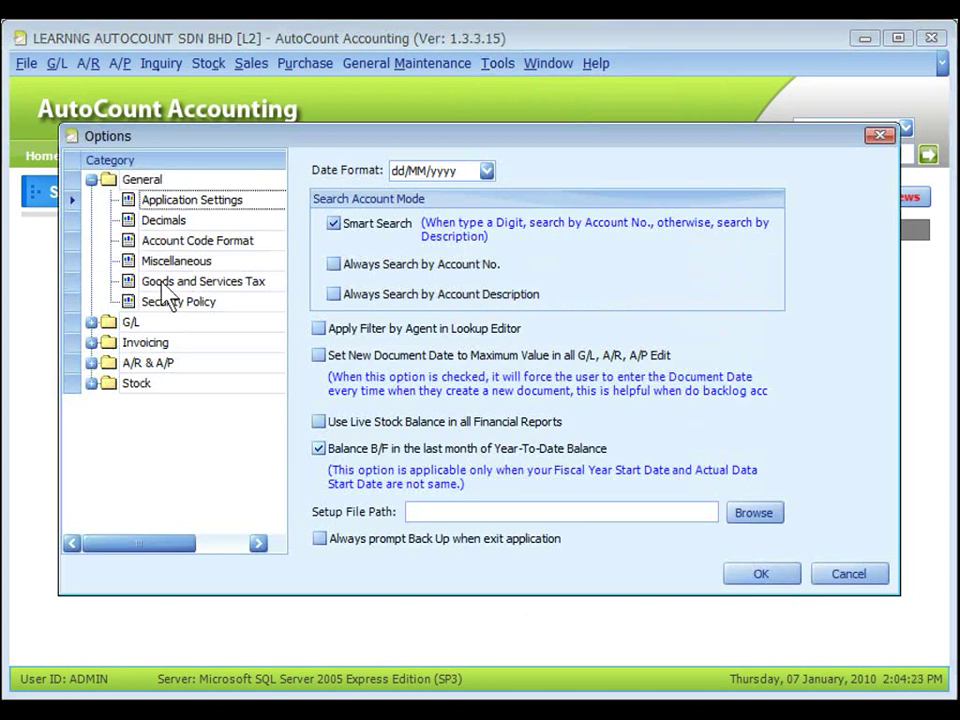
pyautogui.click(162, 284)
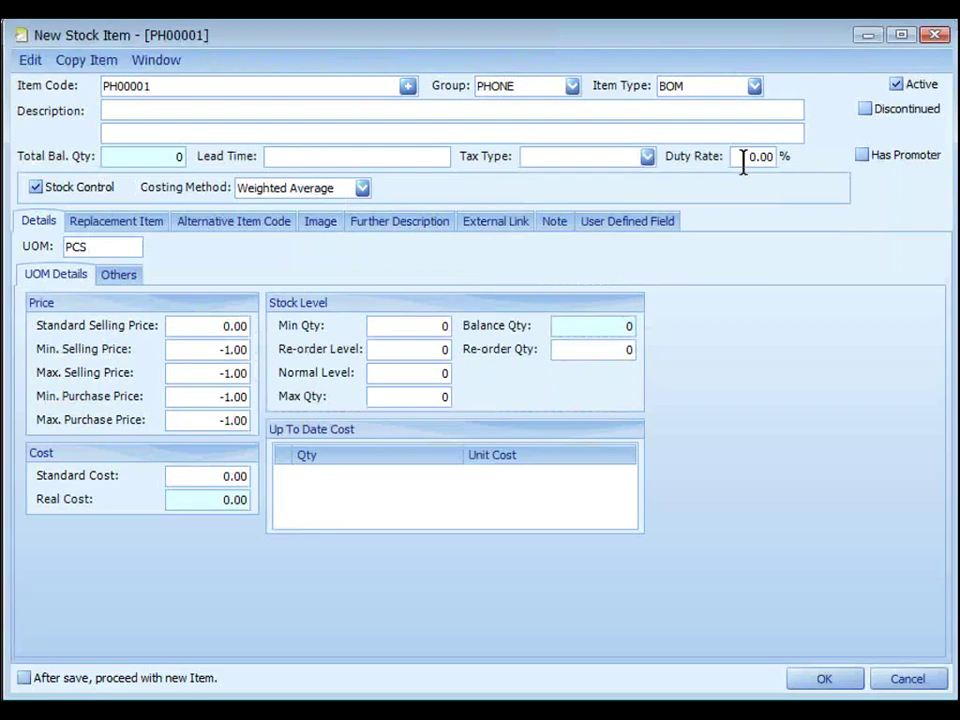
# Check the default costing method in the Stock Costing options and set the new item's costing method to Weighted Average
pyautogui.click(741, 159)
pyautogui.click(362, 190)
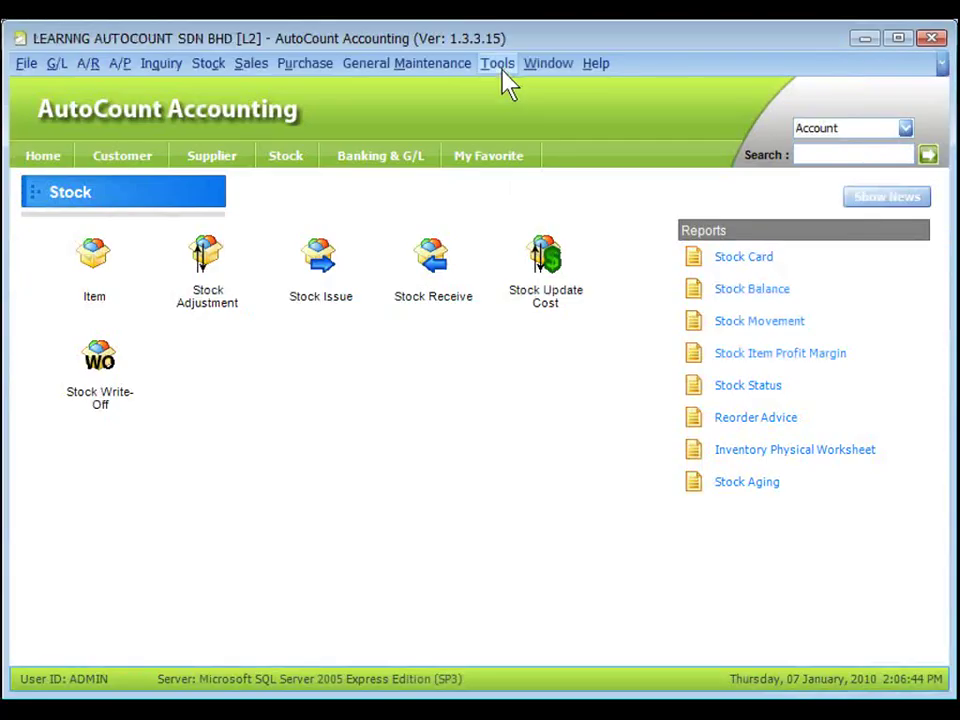
pyautogui.click(499, 64)
pyautogui.click(547, 538)
pyautogui.click(126, 388)
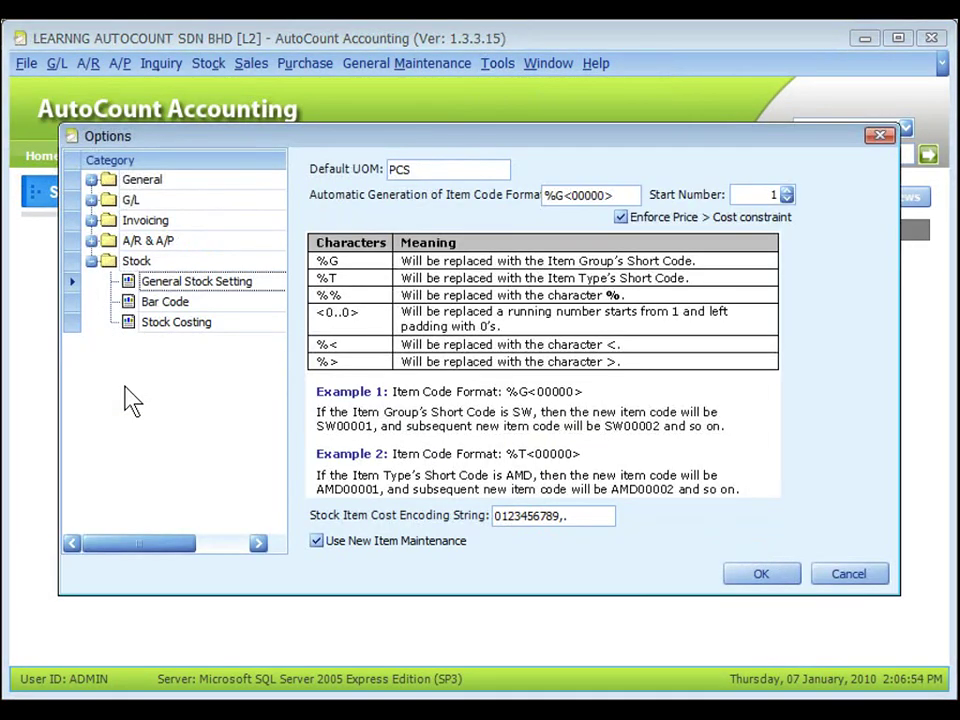
pyautogui.click(160, 324)
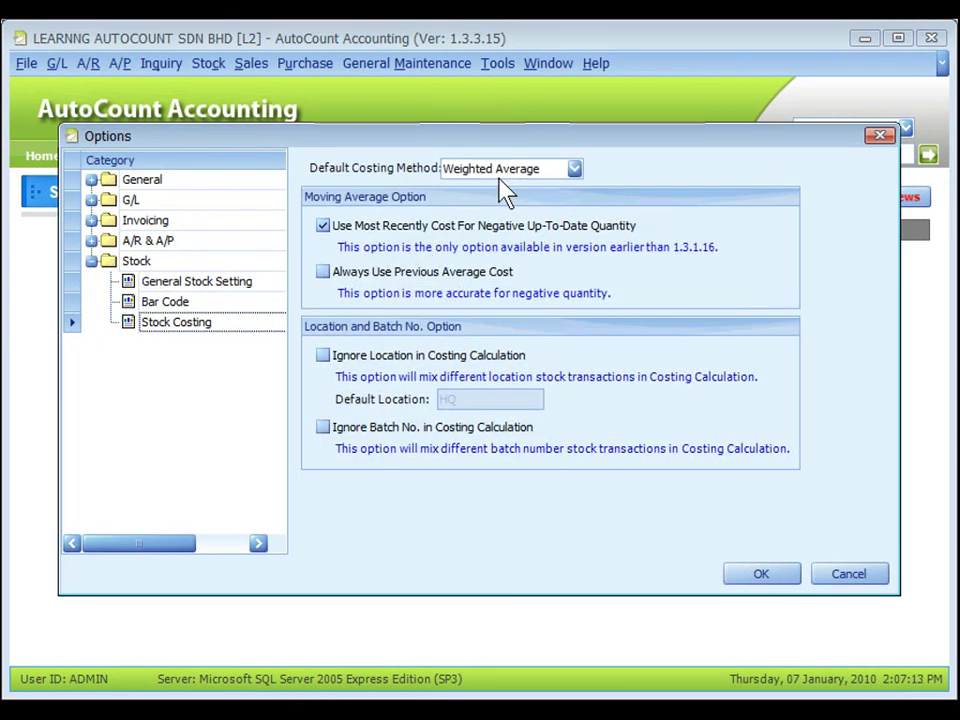
pyautogui.click(363, 189)
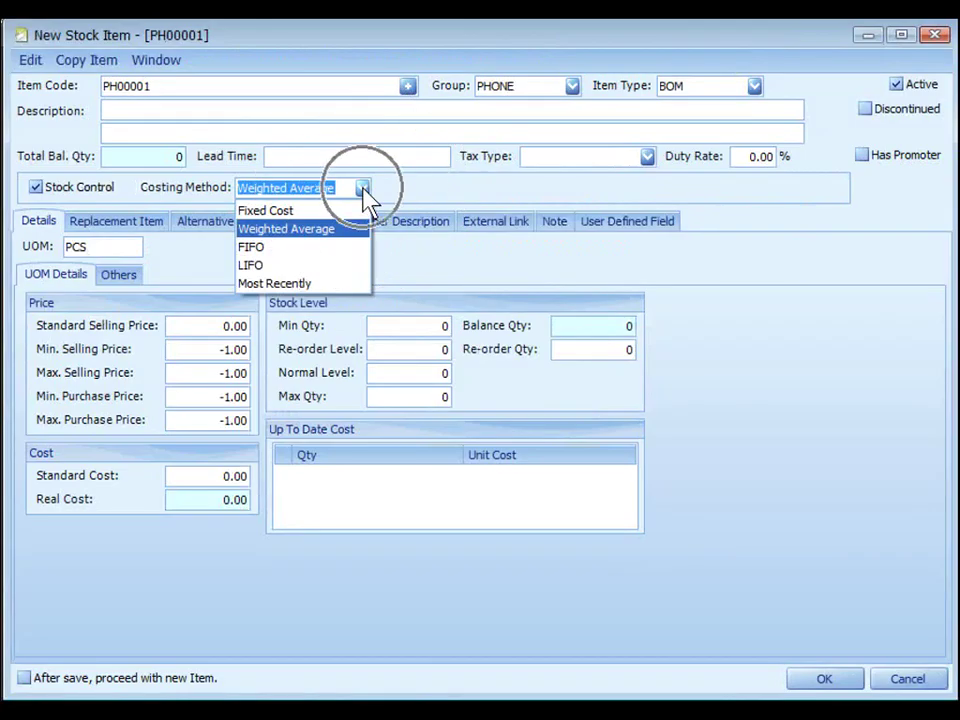
pyautogui.click(341, 236)
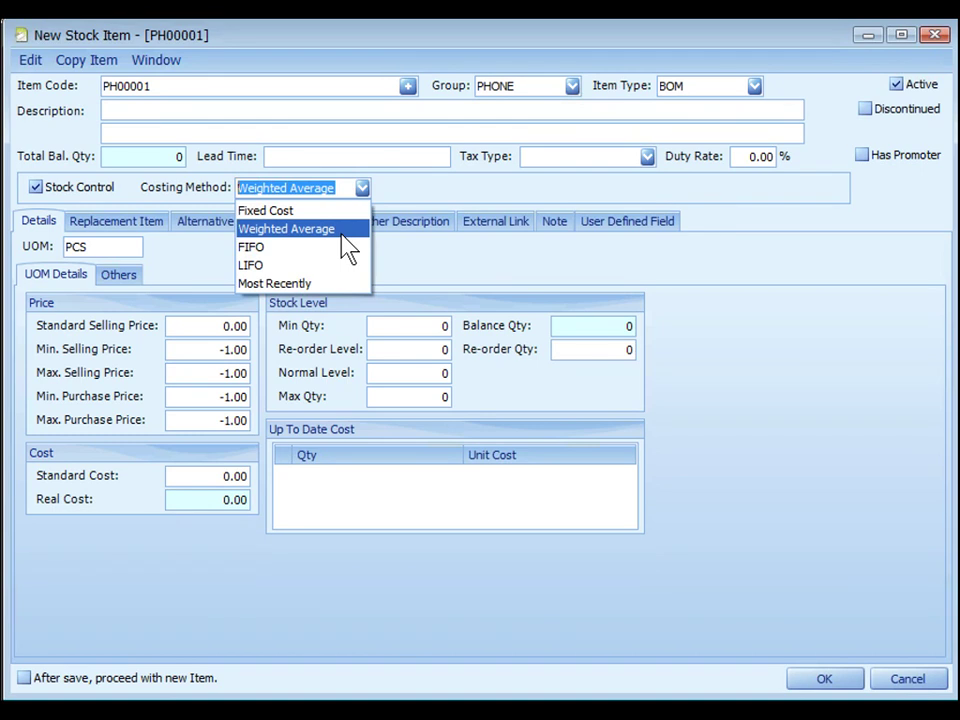
# Review the item's UOM details, covering the standard selling price and the minimum and maximum selling and purchase prices
pyautogui.click(36, 224)
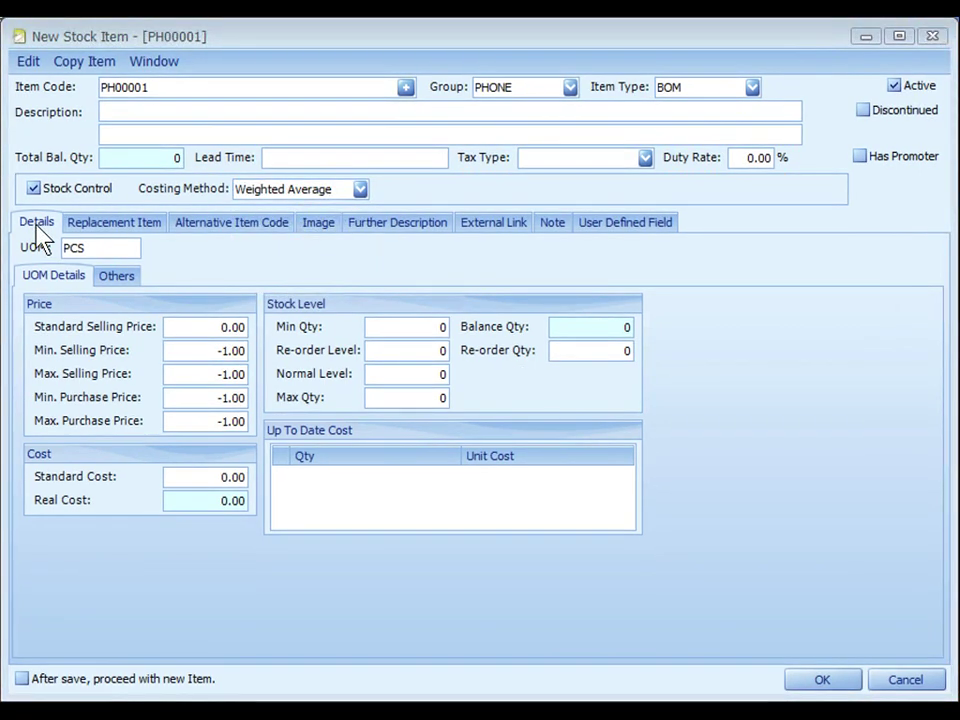
pyautogui.click(58, 280)
pyautogui.click(210, 331)
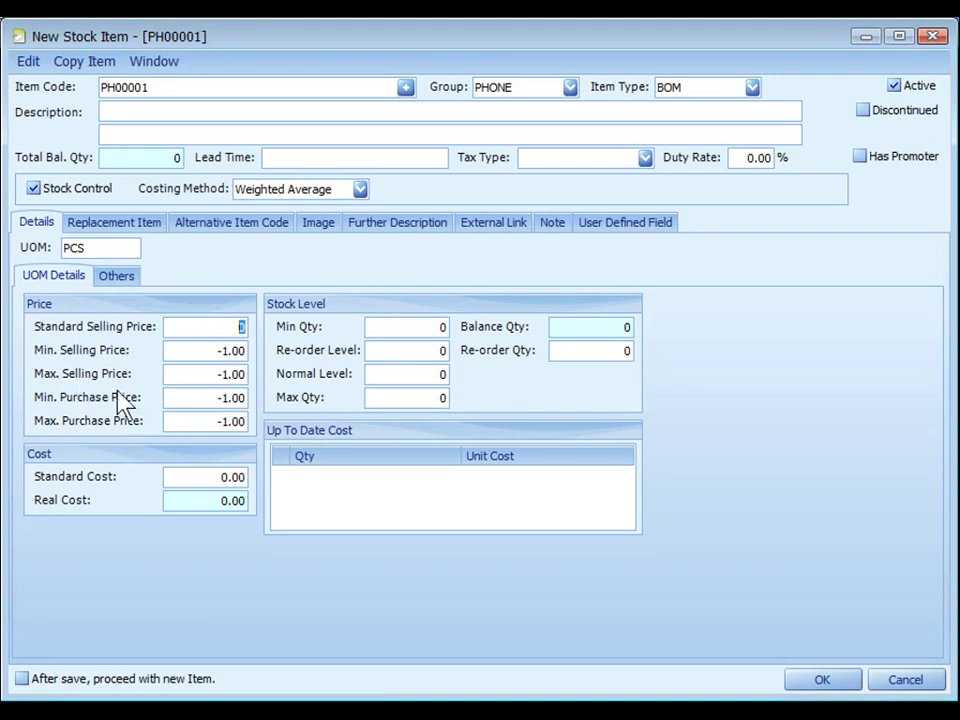
pyautogui.click(140, 430)
pyautogui.click(213, 350)
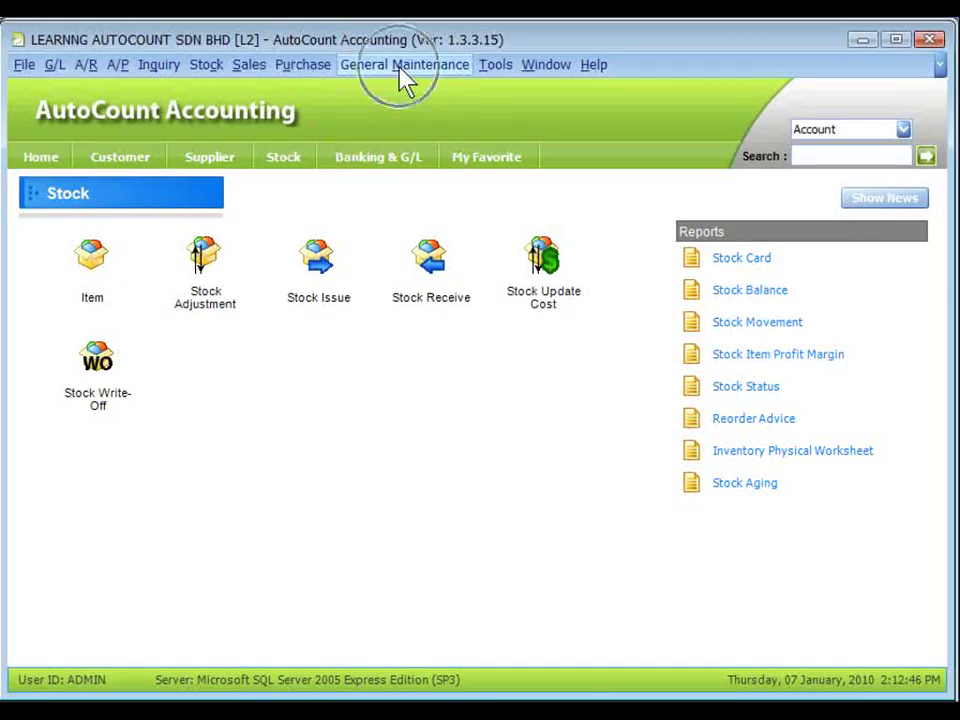
# Examine the System Behaviors access rights for saving below minimum or above maximum prices, widening the description column to read them
pyautogui.click(401, 66)
pyautogui.click(429, 117)
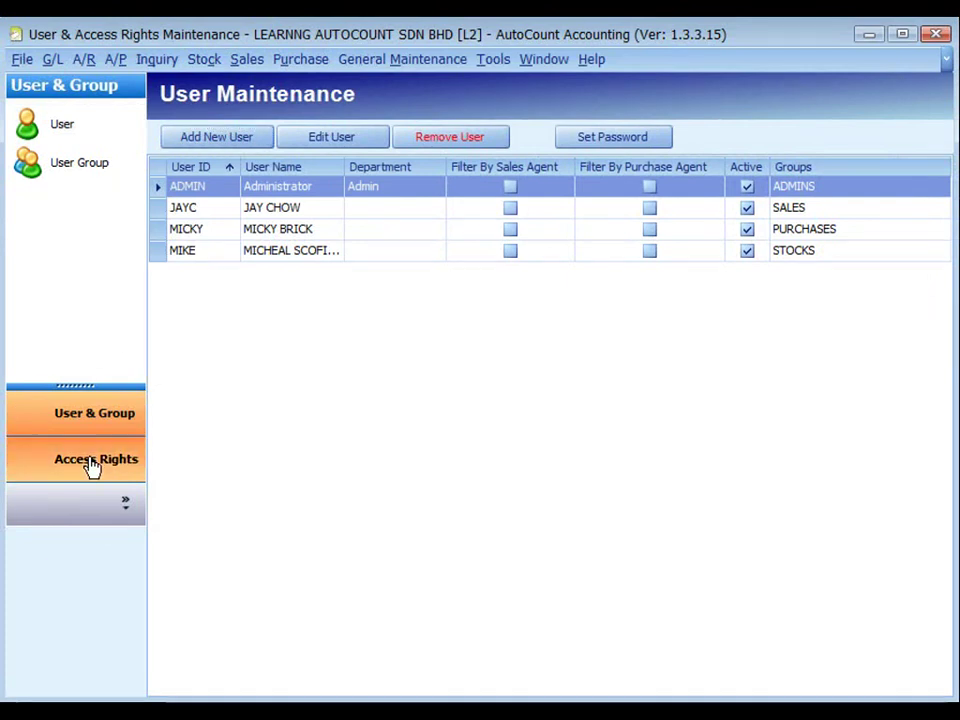
pyautogui.click(90, 462)
pyautogui.click(178, 355)
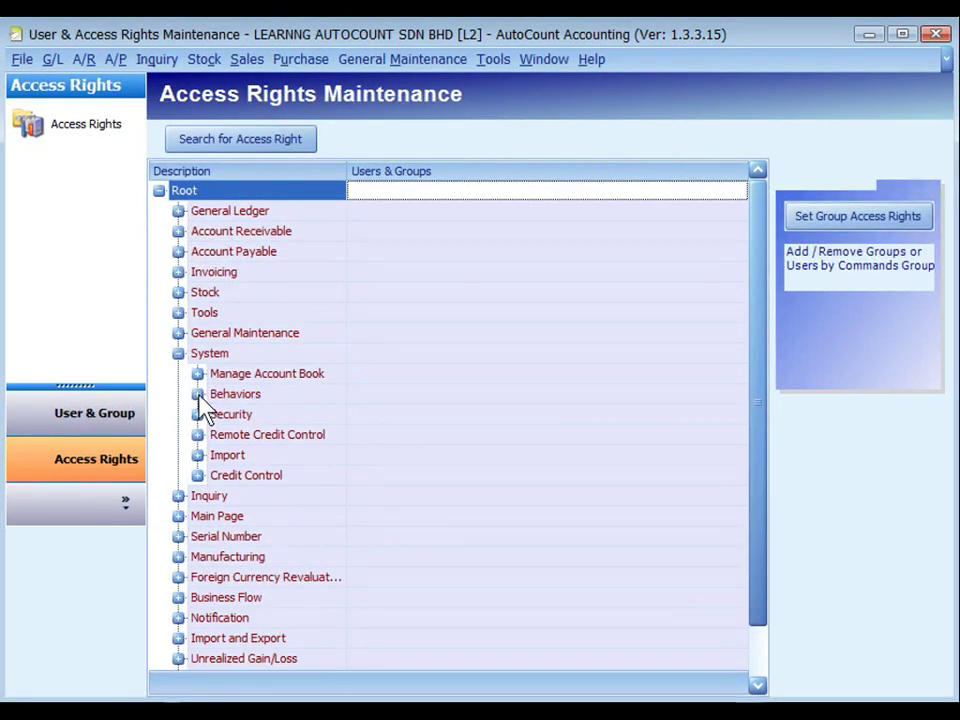
pyautogui.click(198, 395)
pyautogui.scroll(-3, 756, 424)
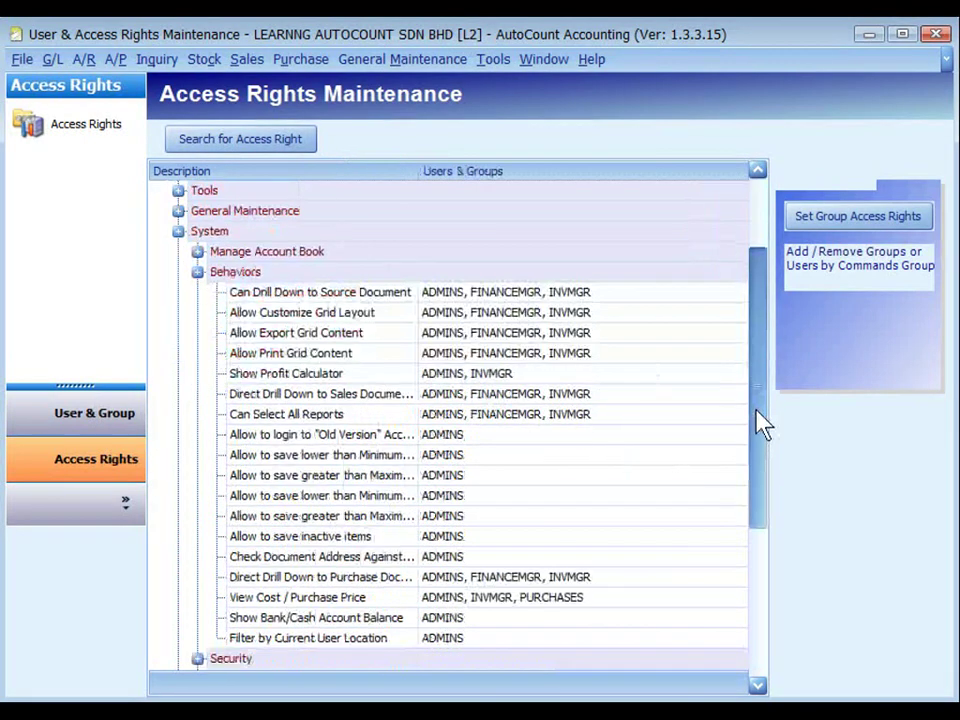
pyautogui.moveTo(418, 171); pyautogui.dragTo(548, 171)
pyautogui.click(302, 444)
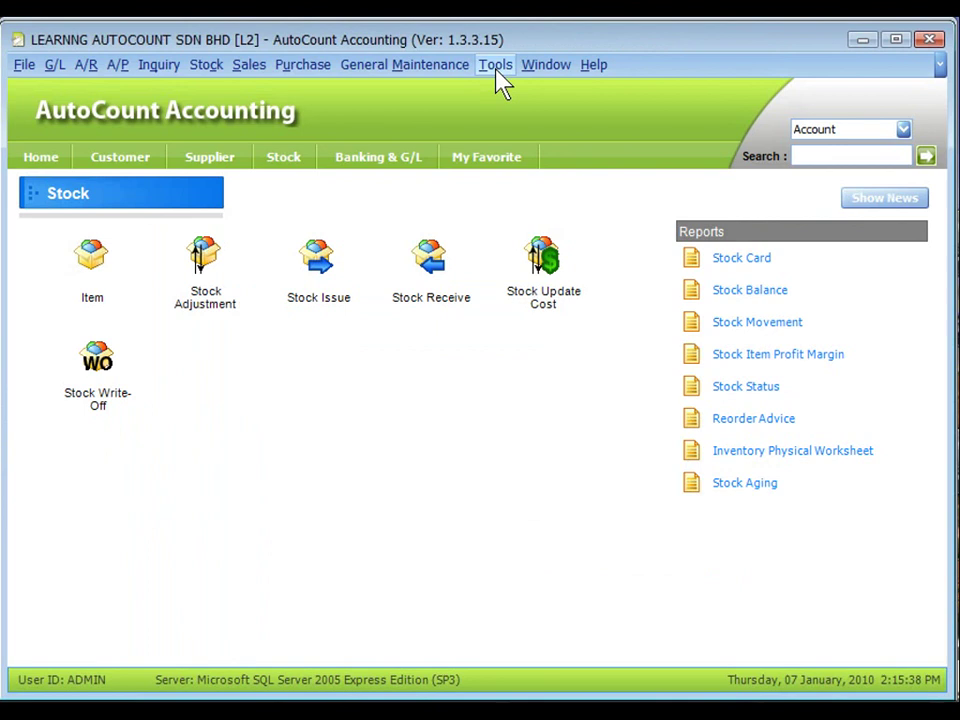
# Review the Invoicing options for price color indication under Customize Invoicing and for item cost updates under Document Control
pyautogui.click(497, 68)
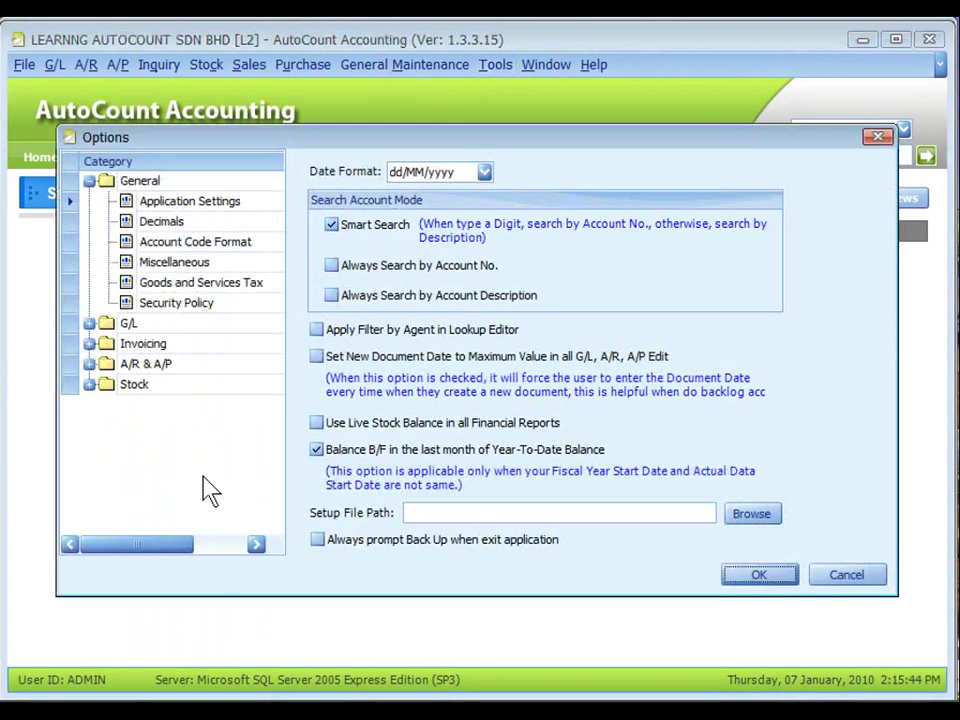
pyautogui.click(90, 343)
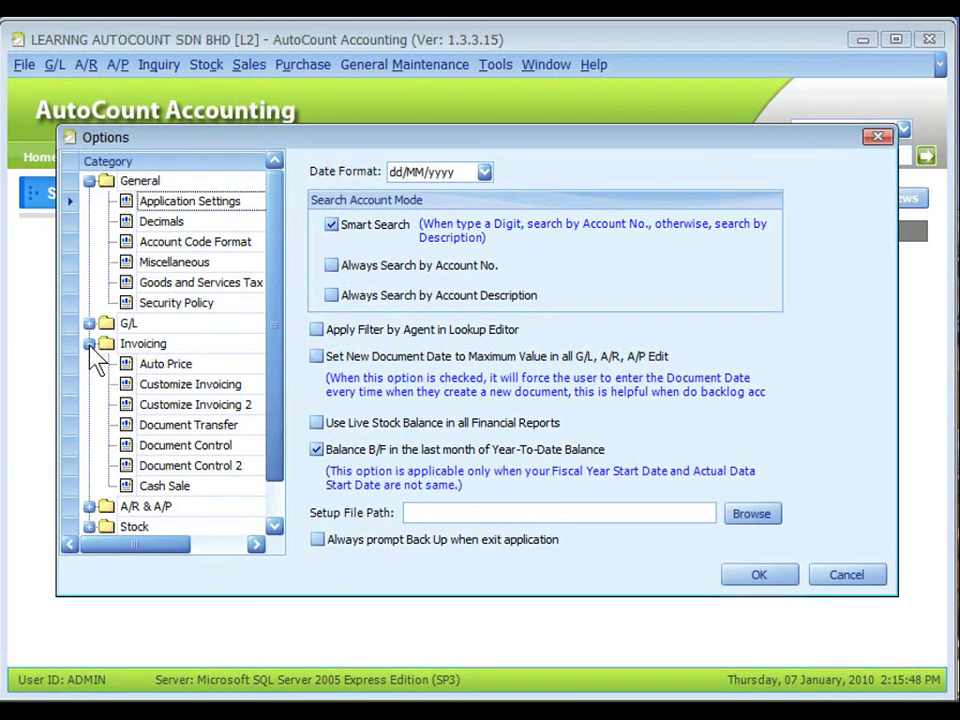
pyautogui.click(140, 385)
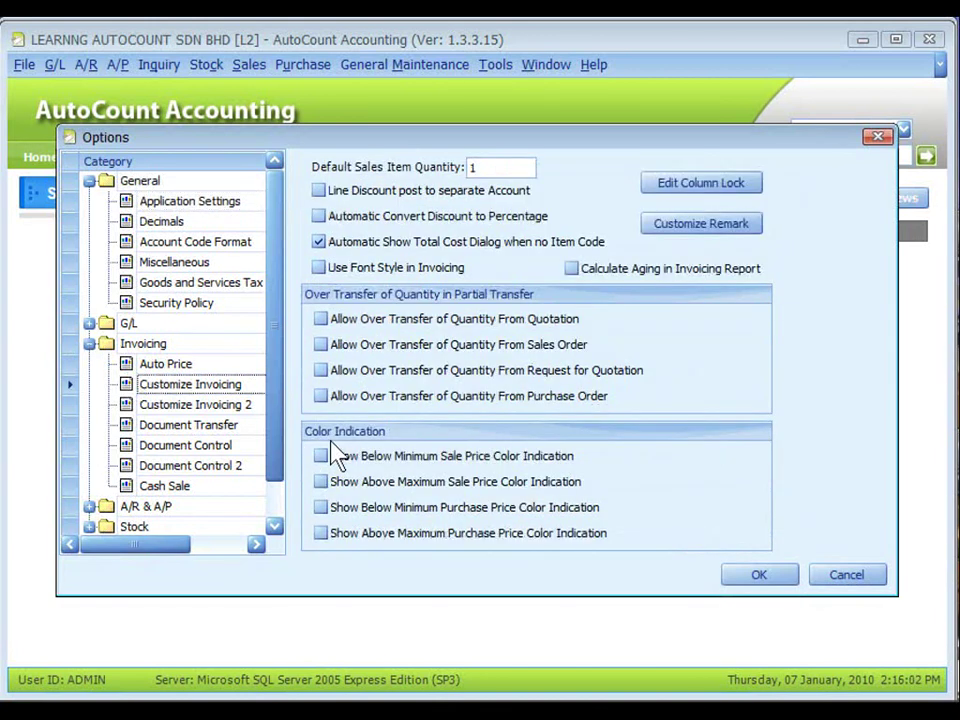
pyautogui.click(182, 447)
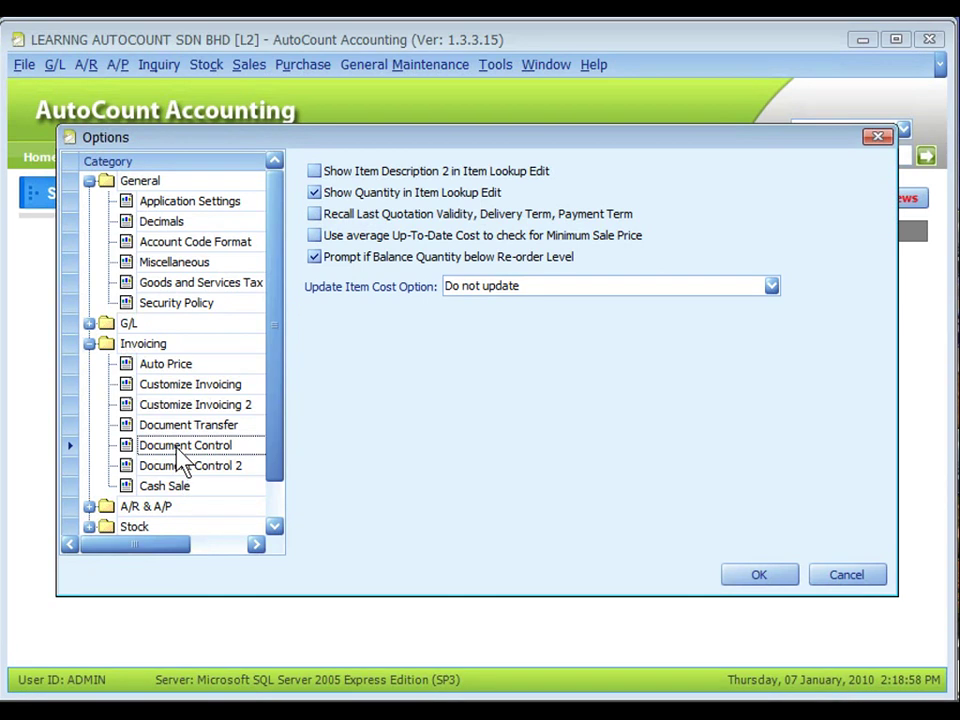
pyautogui.click(520, 286)
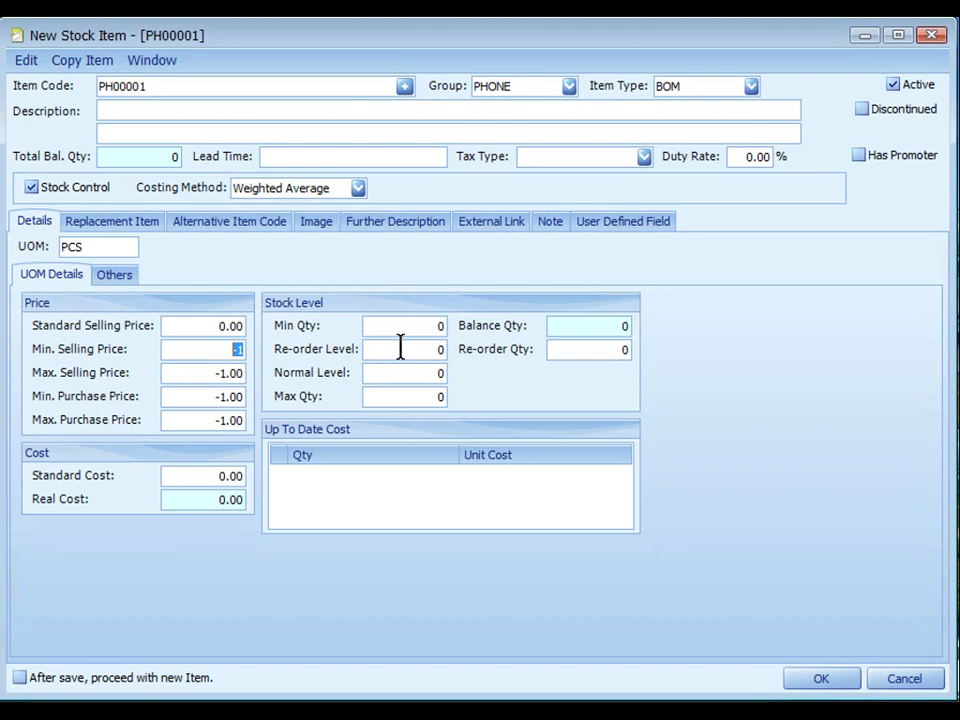
# Review the new item's normal level and maximum quantity fields, and its other details such as shelf
pyautogui.click(400, 371)
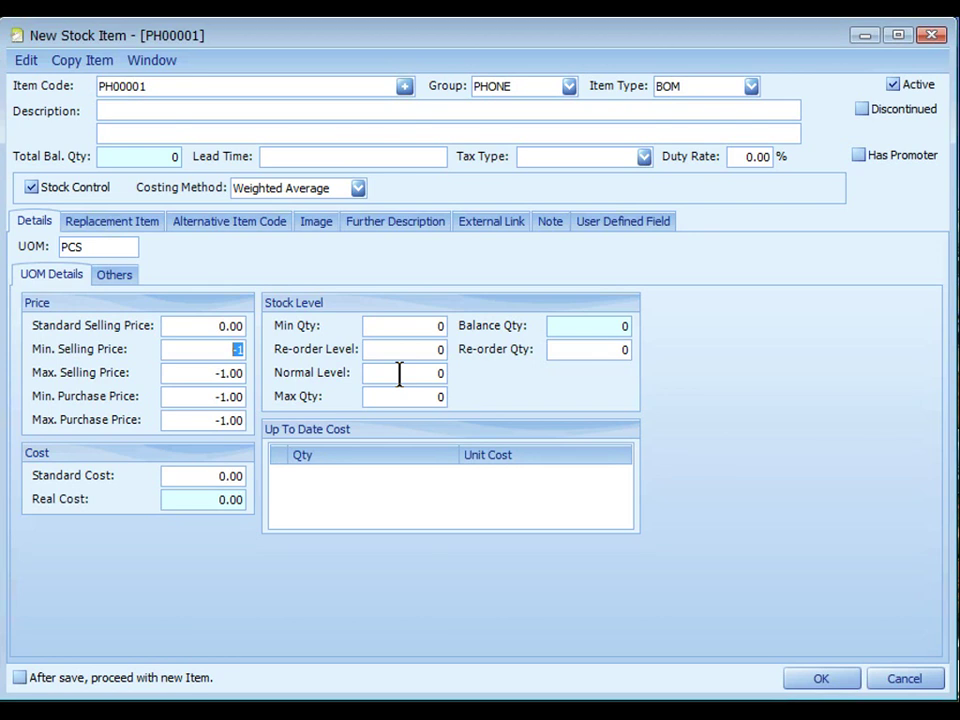
pyautogui.click(402, 395)
pyautogui.click(128, 280)
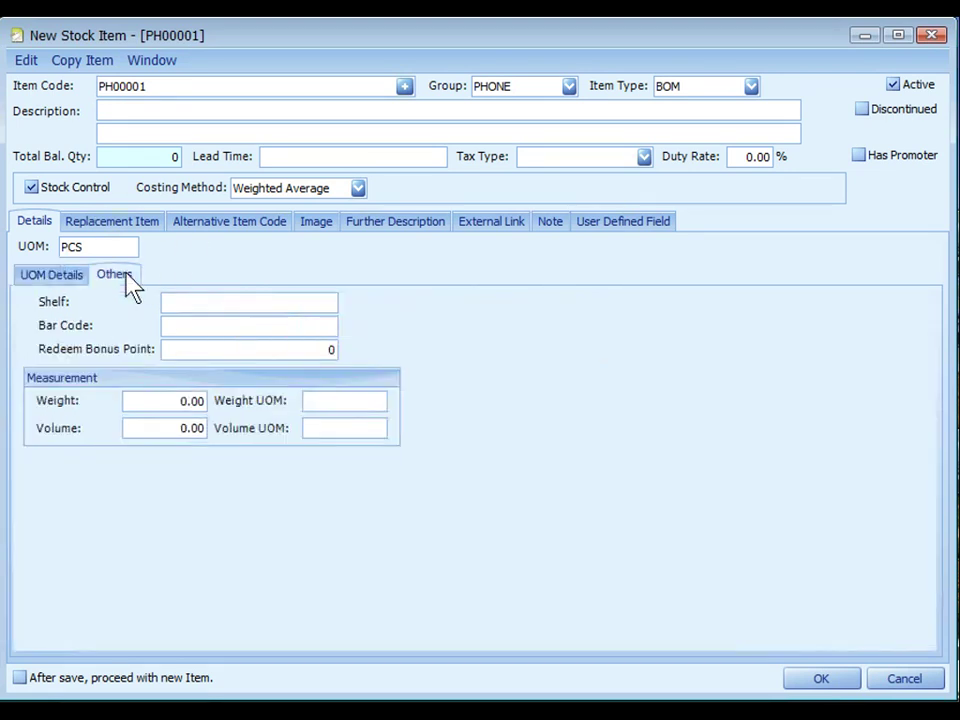
pyautogui.click(245, 303)
# Add N50 as a replacement item for the new stock item with a replacement degree of 100
pyautogui.click(111, 224)
pyautogui.click(22, 246)
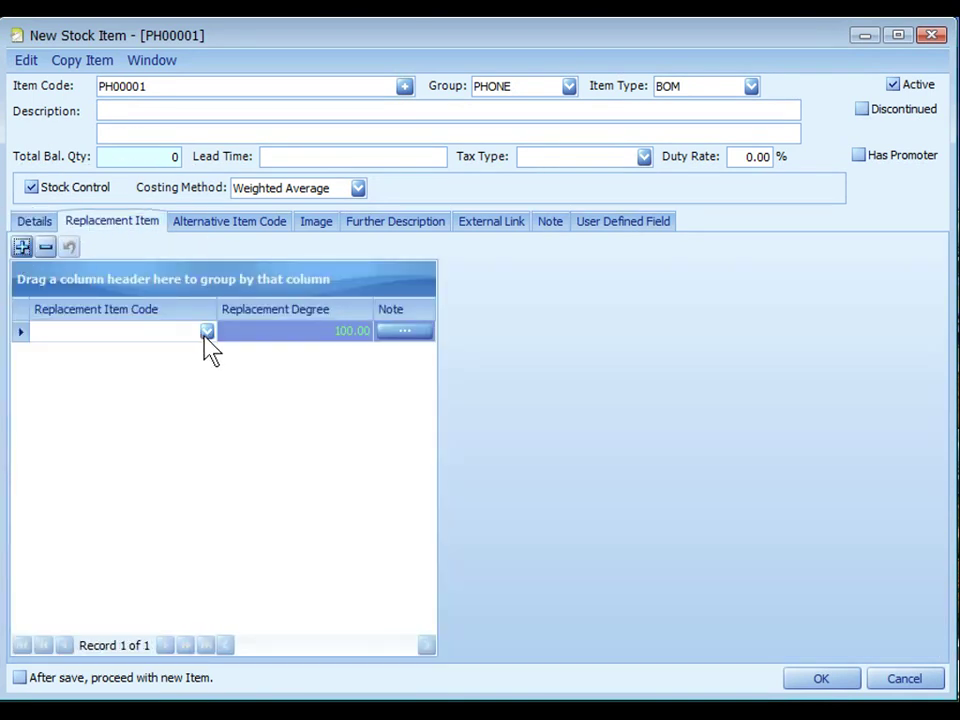
pyautogui.click(207, 331)
pyautogui.write('N50')
pyautogui.click(313, 331)
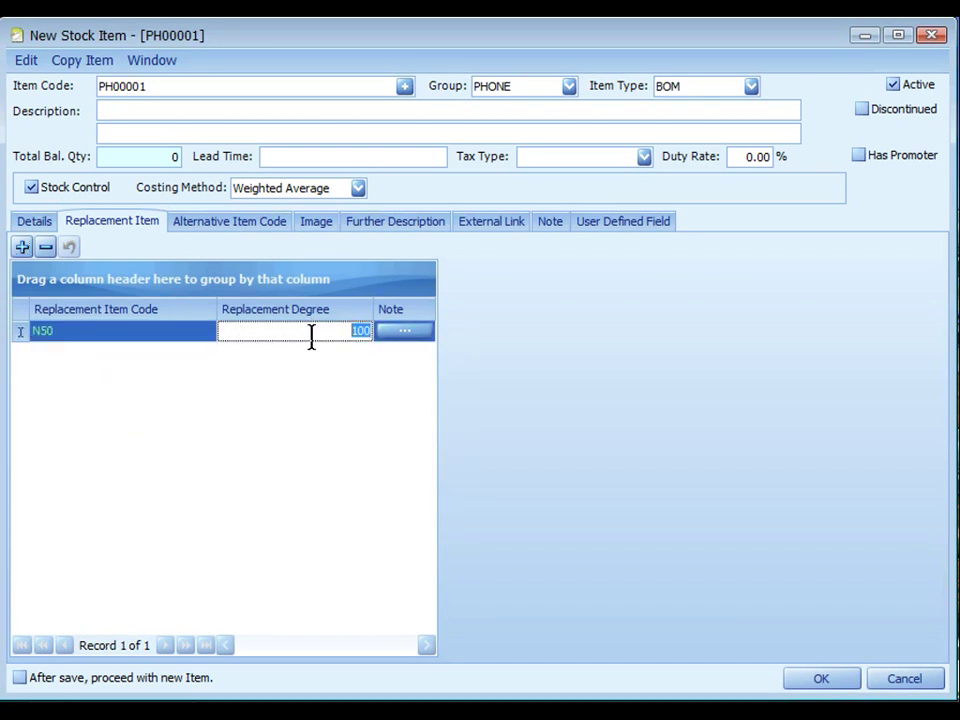
pyautogui.press('Tab')
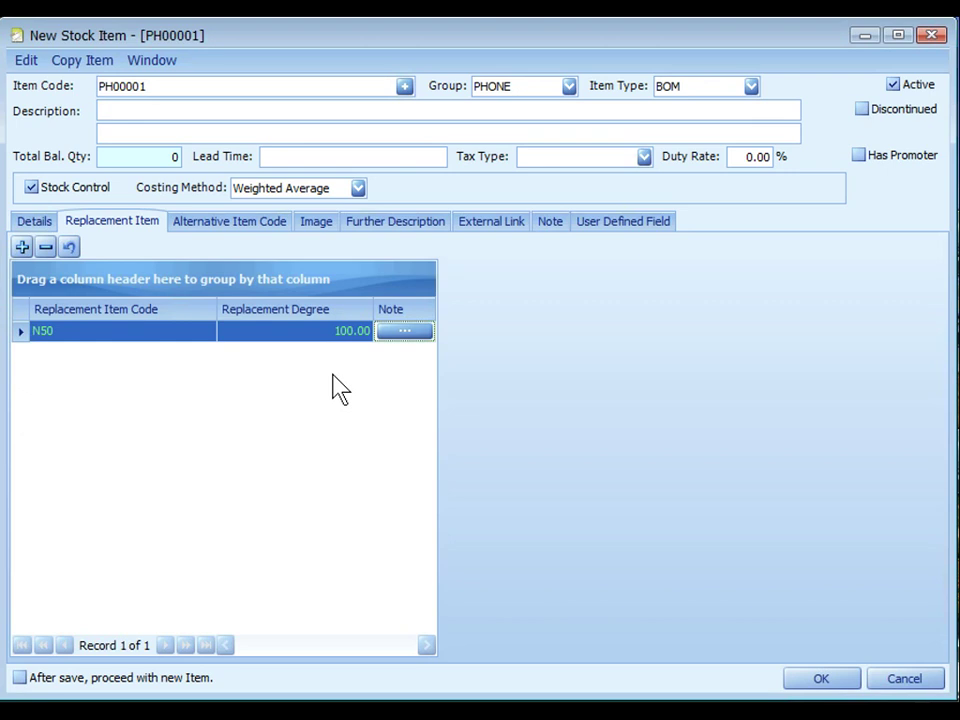
# Add a blank alternative item code line for the new item and review its image loading options
pyautogui.click(215, 228)
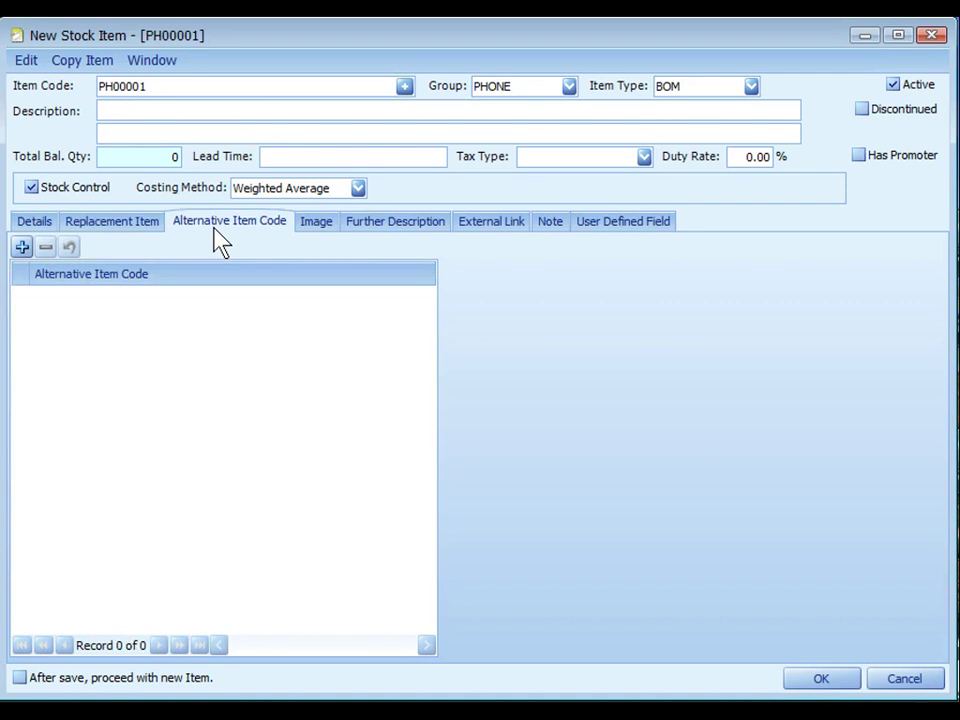
pyautogui.click(22, 246)
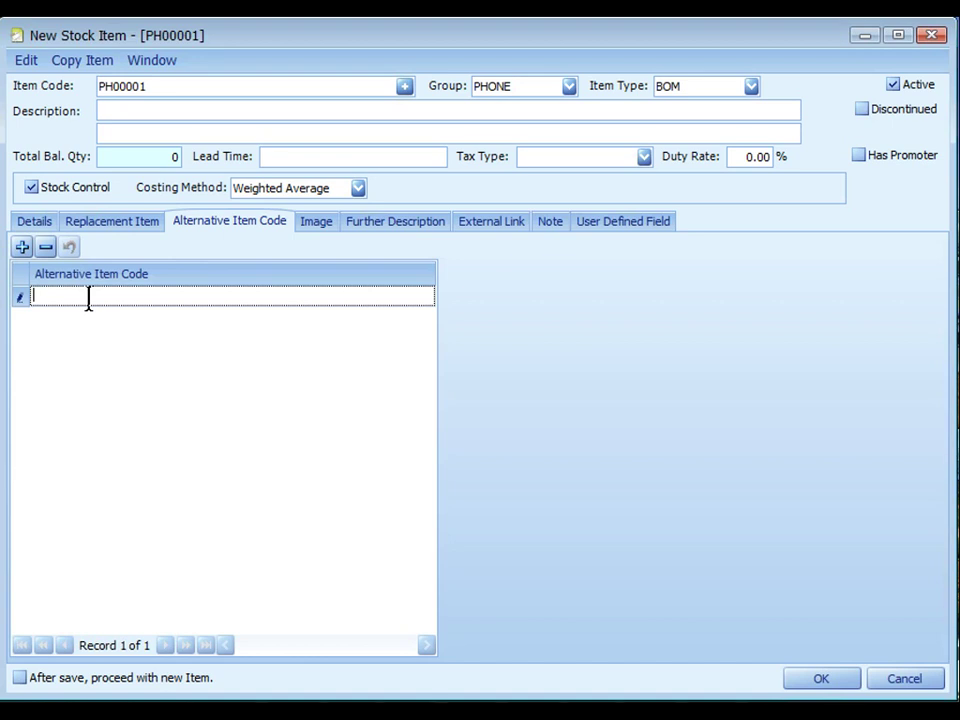
pyautogui.click(316, 234)
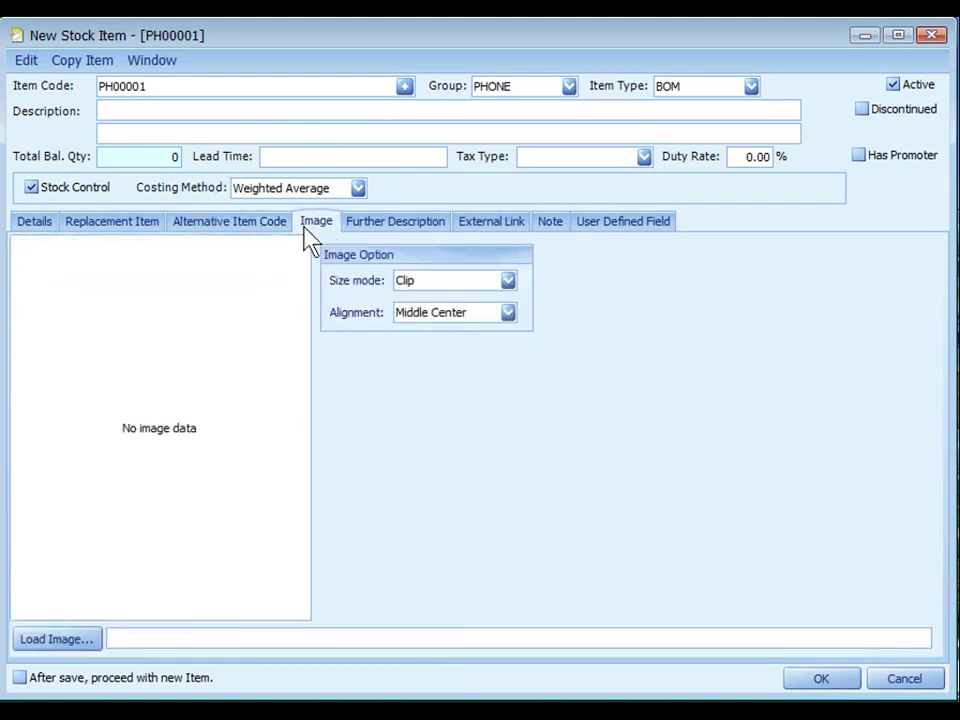
pyautogui.click(88, 645)
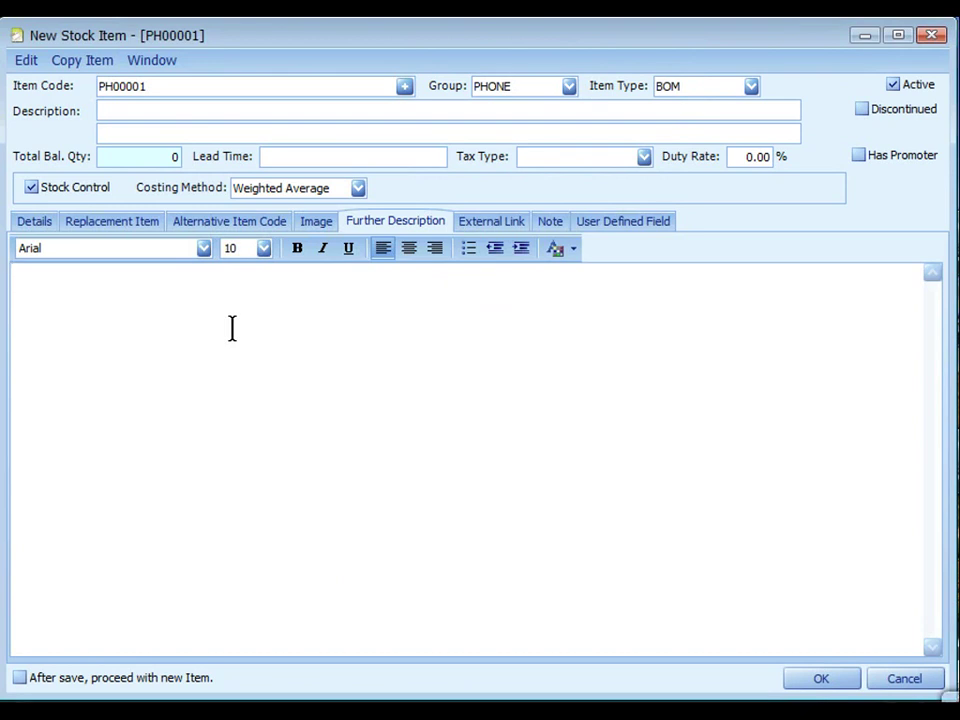
# Review the new stock item's external link and note sections
pyautogui.click(491, 223)
pyautogui.click(26, 250)
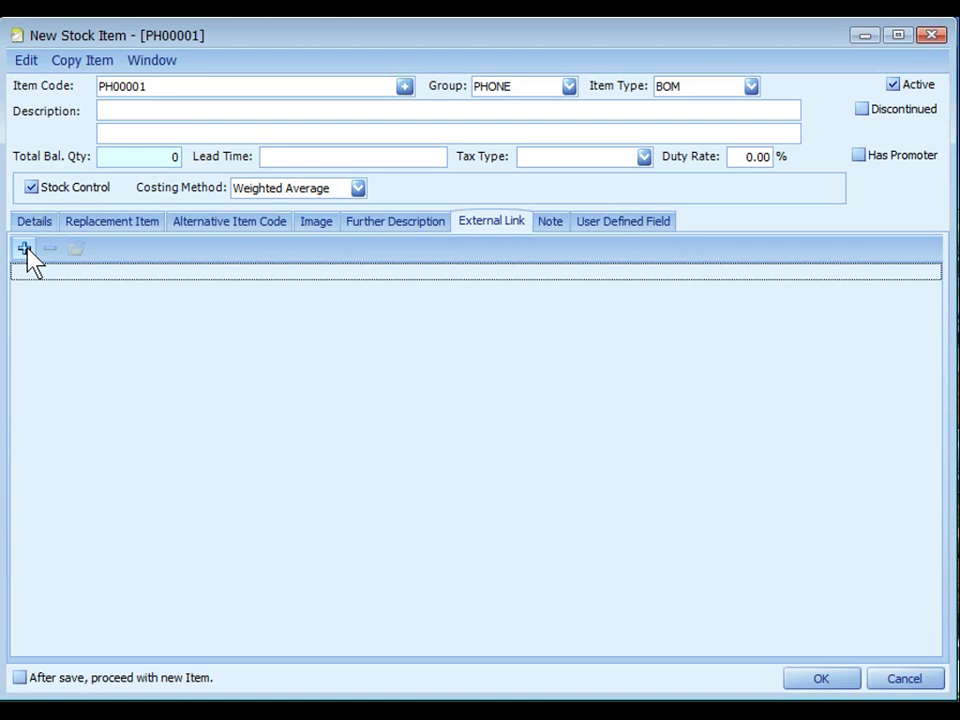
pyautogui.click(550, 221)
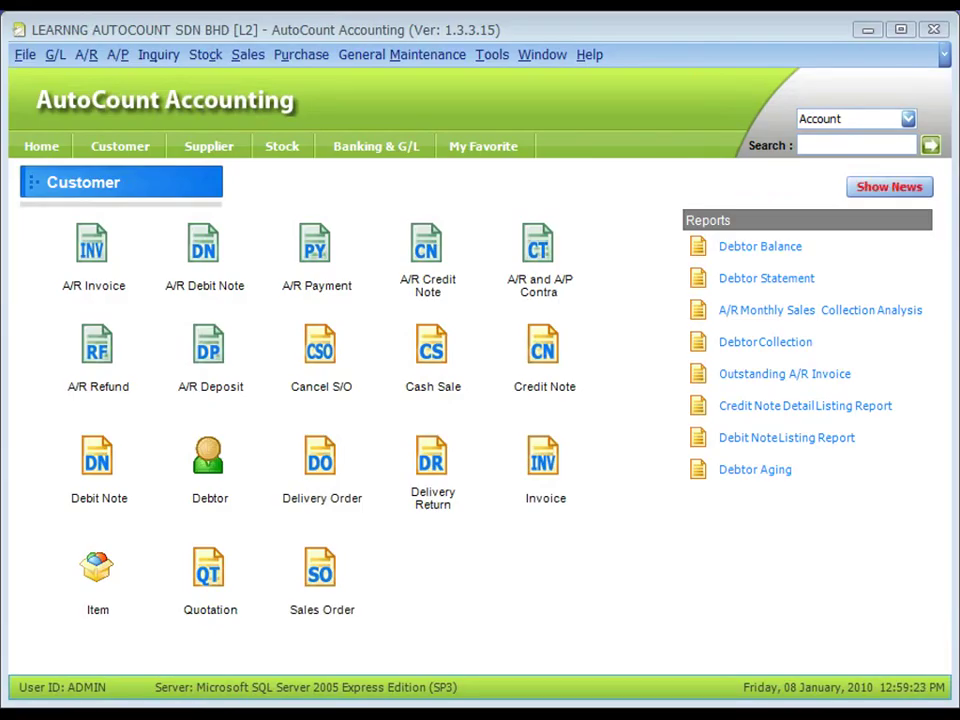
# Open Item Opening Balance Maintenance and load the opening balances of all items without any filter
pyautogui.click(205, 55)
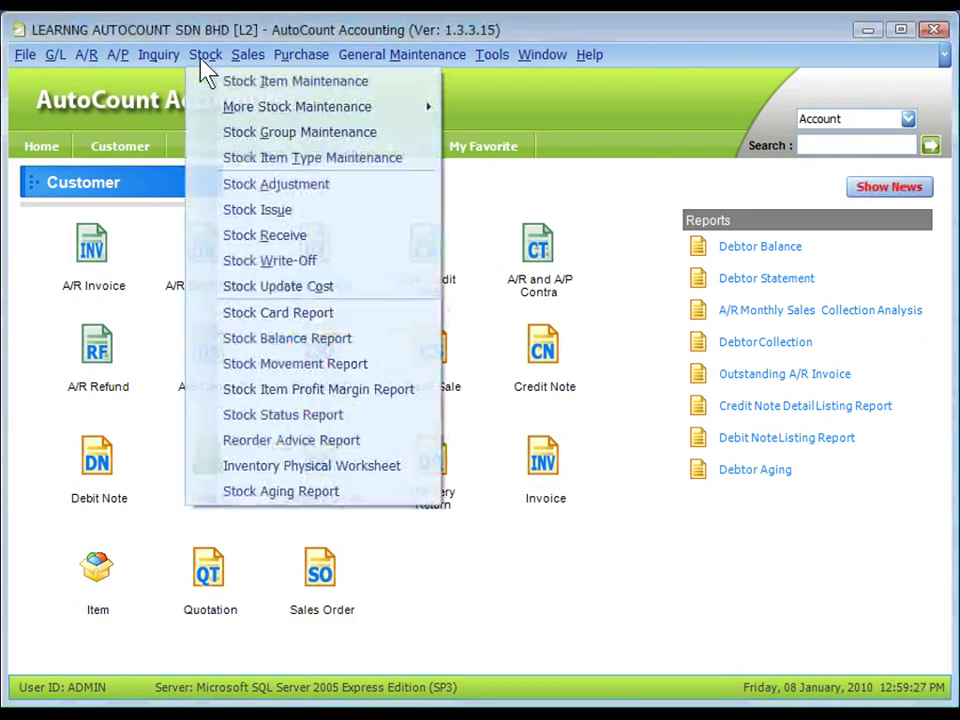
pyautogui.click(363, 113)
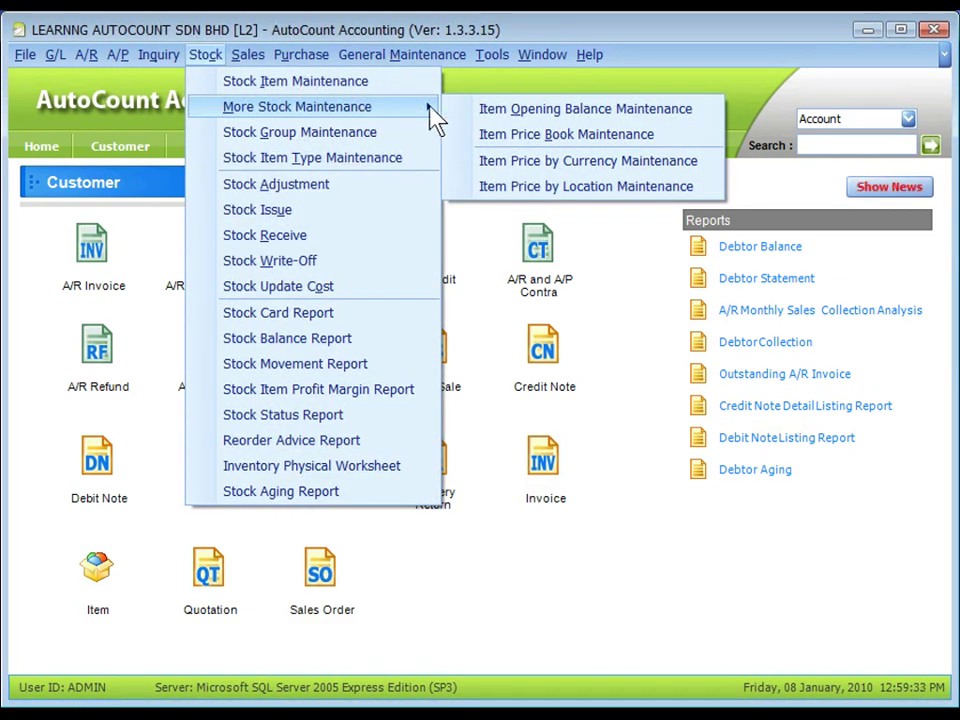
pyautogui.click(565, 112)
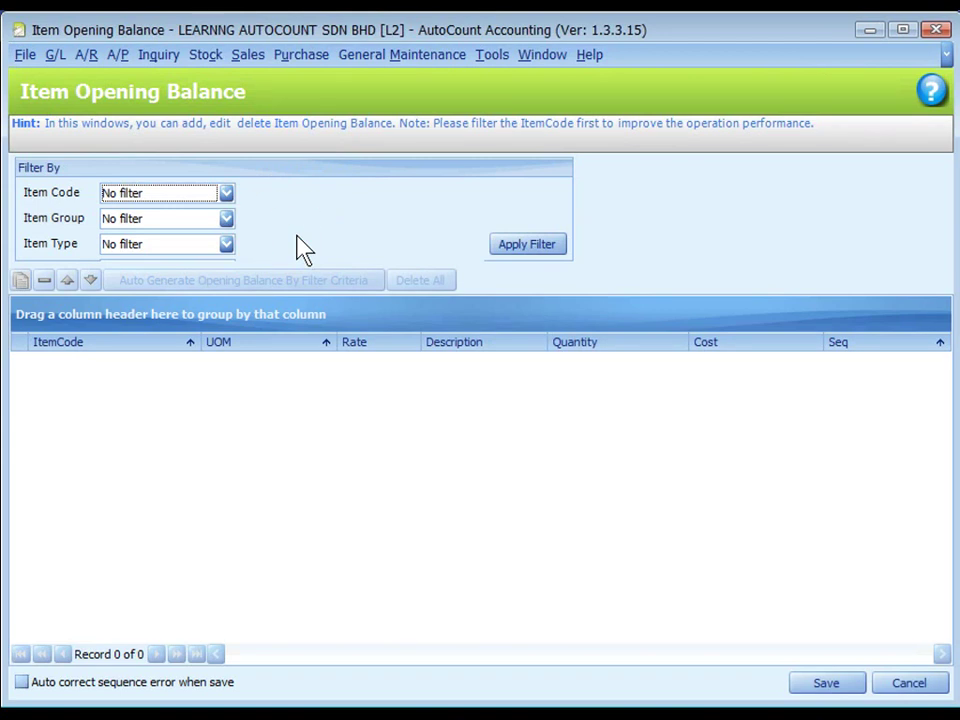
pyautogui.click(527, 250)
pyautogui.click(437, 395)
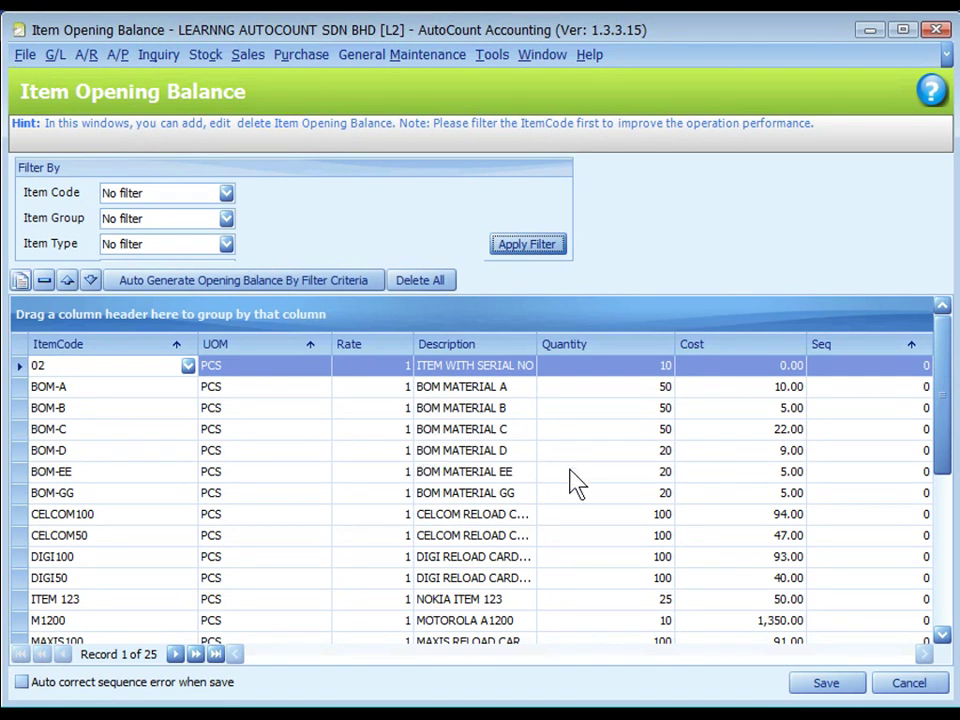
# Auto-generate opening balance lines by the filter criteria and go through the quantity and cost fields of item 01's BOX line
pyautogui.click(266, 293)
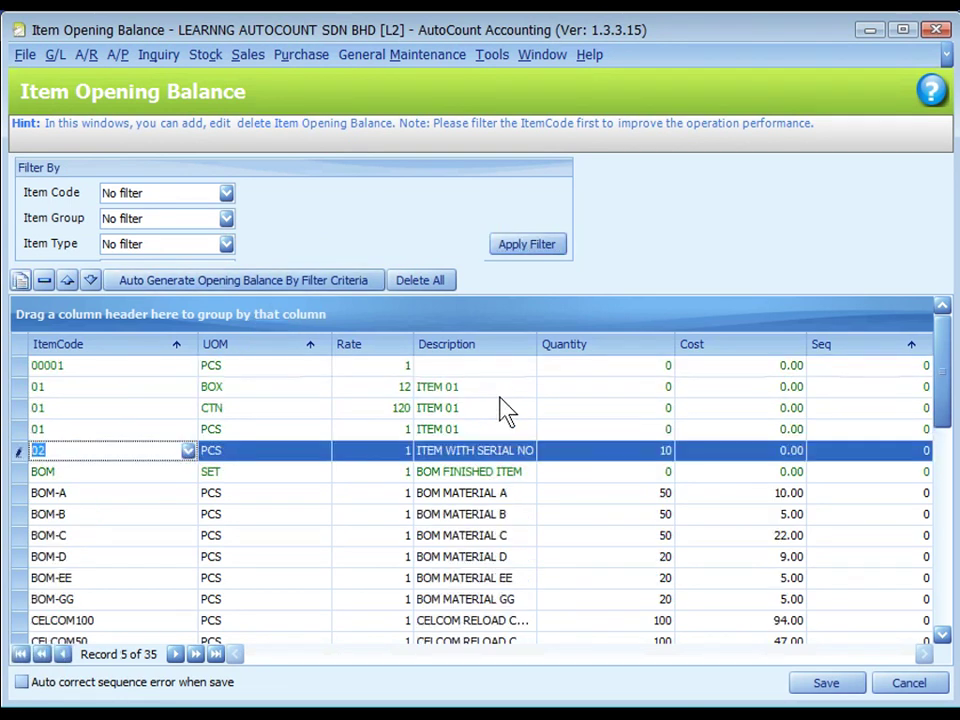
pyautogui.click(619, 388)
pyautogui.click(718, 390)
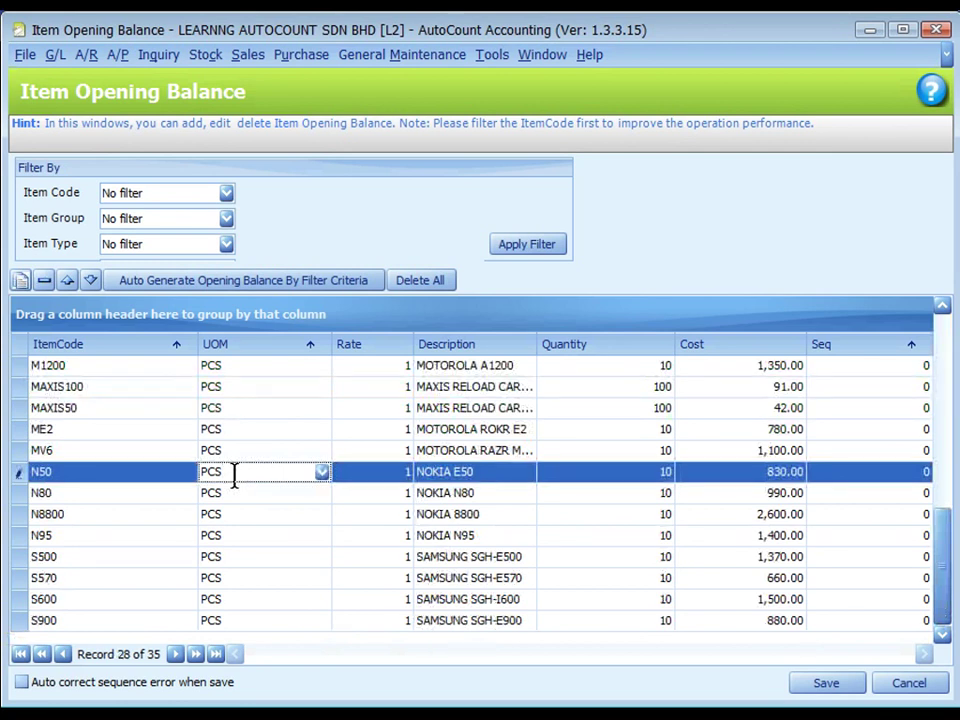
# Duplicate the N50 opening balance line twice and select the quantity of the first copy
pyautogui.click(20, 282)
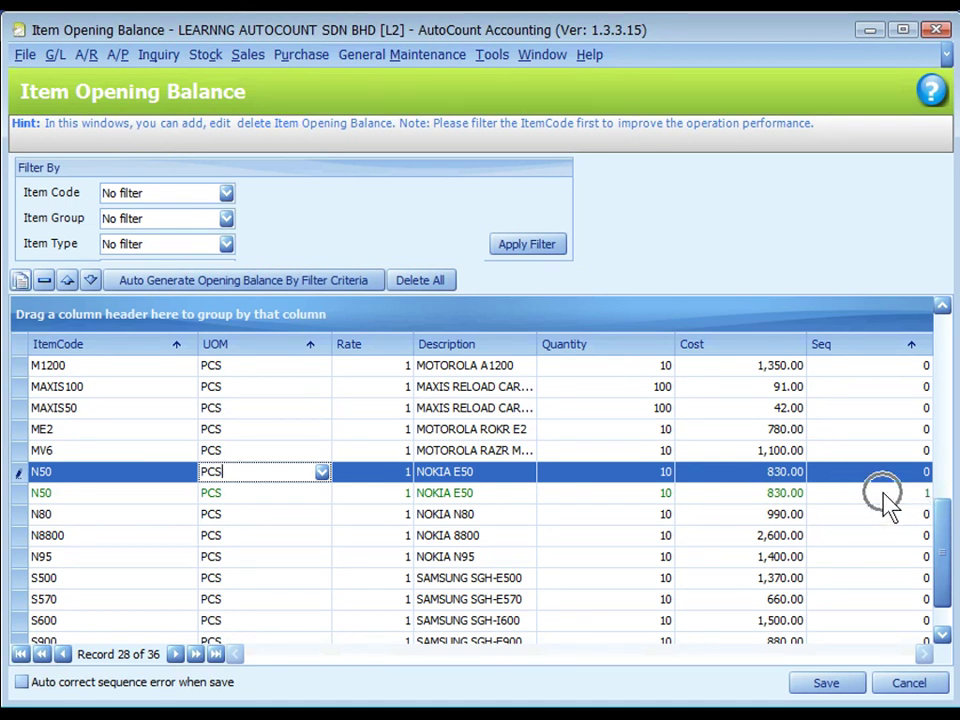
pyautogui.click(20, 280)
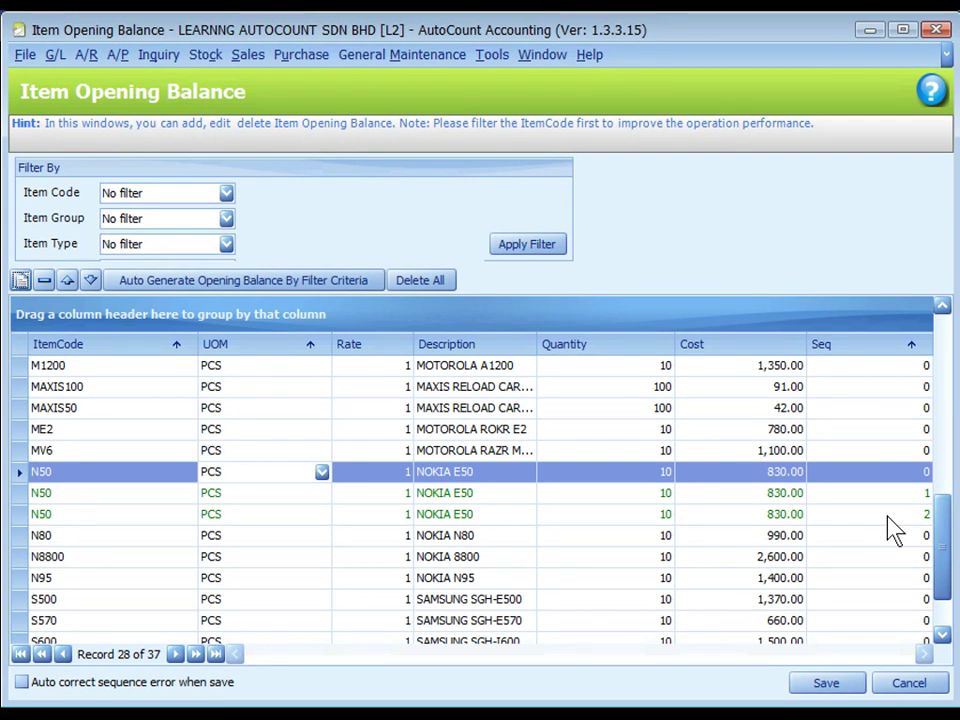
pyautogui.click(641, 494)
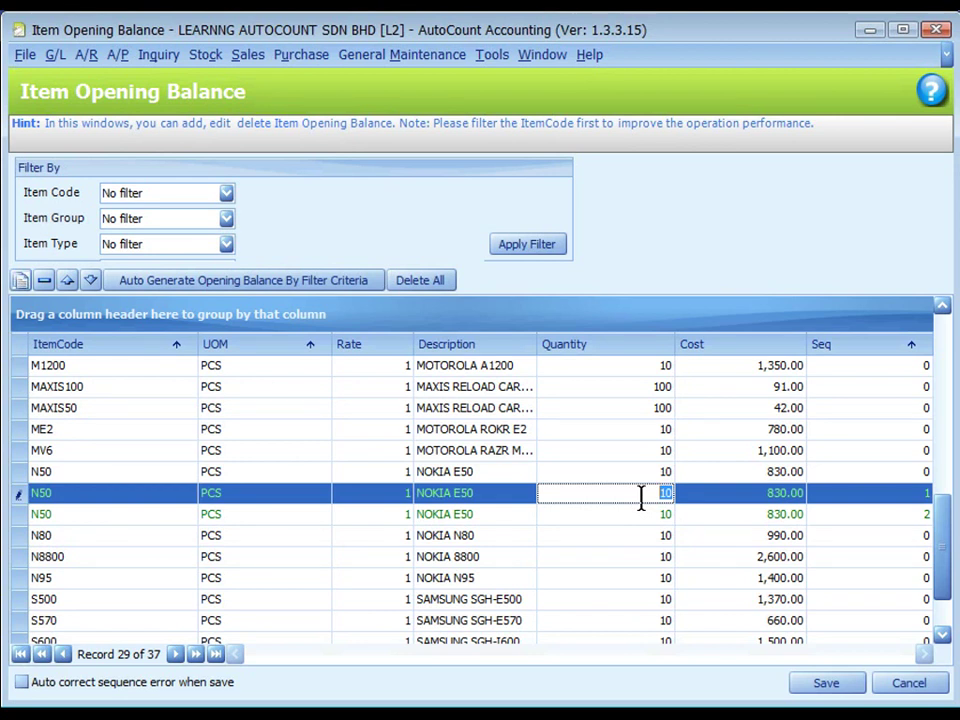
# Delete the two duplicated N50 lines, sequences 2 and 1, from the item opening balance list
pyautogui.click(124, 514)
pyautogui.click(124, 481)
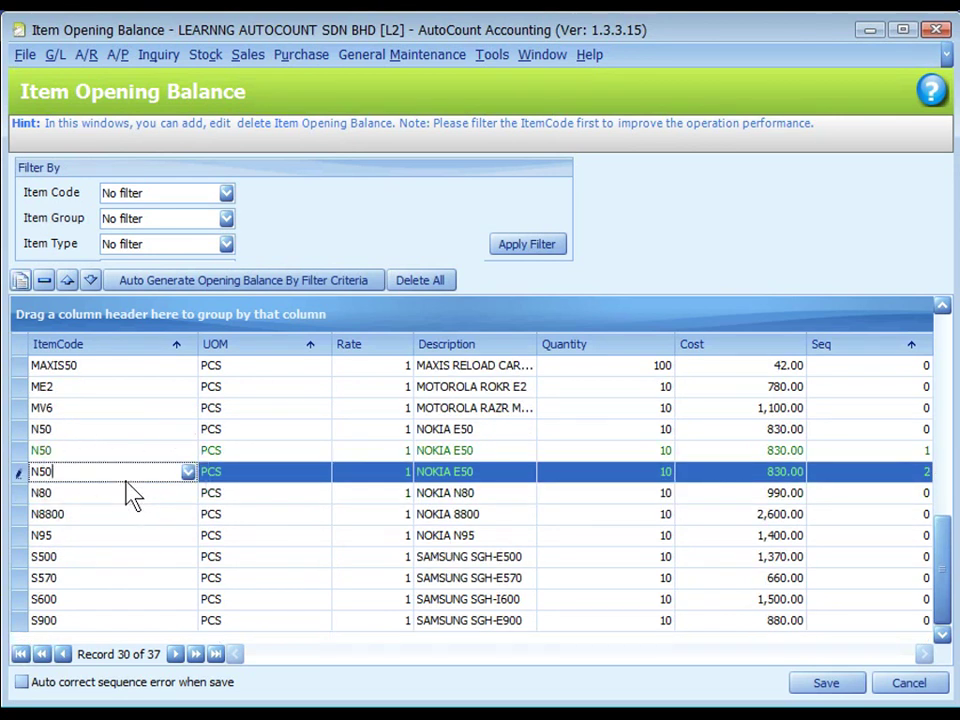
pyautogui.click(44, 283)
pyautogui.click(418, 400)
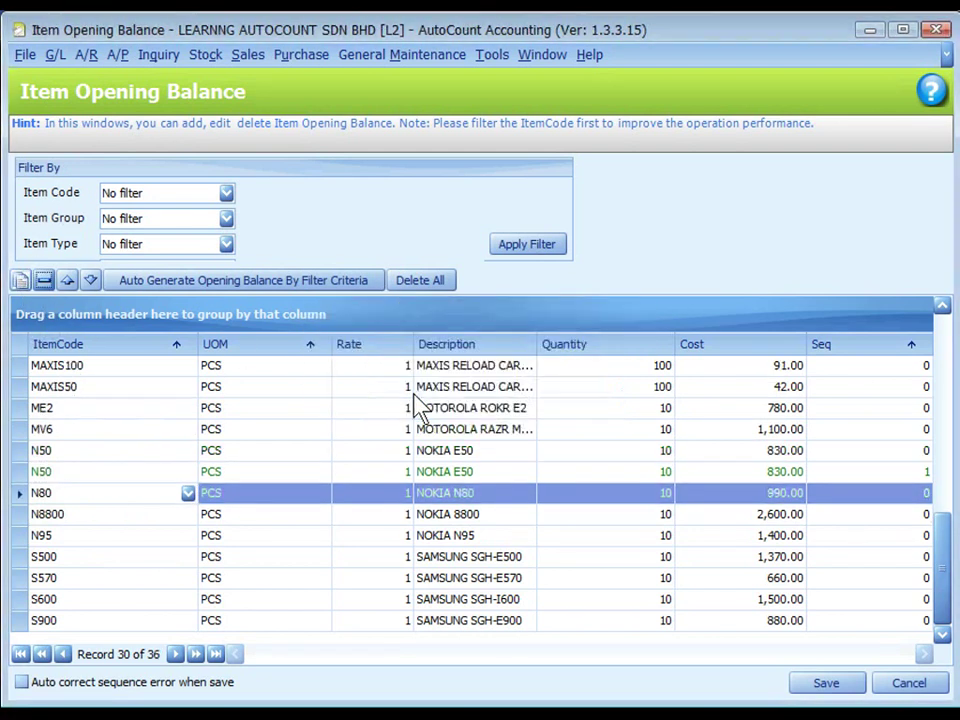
pyautogui.click(99, 473)
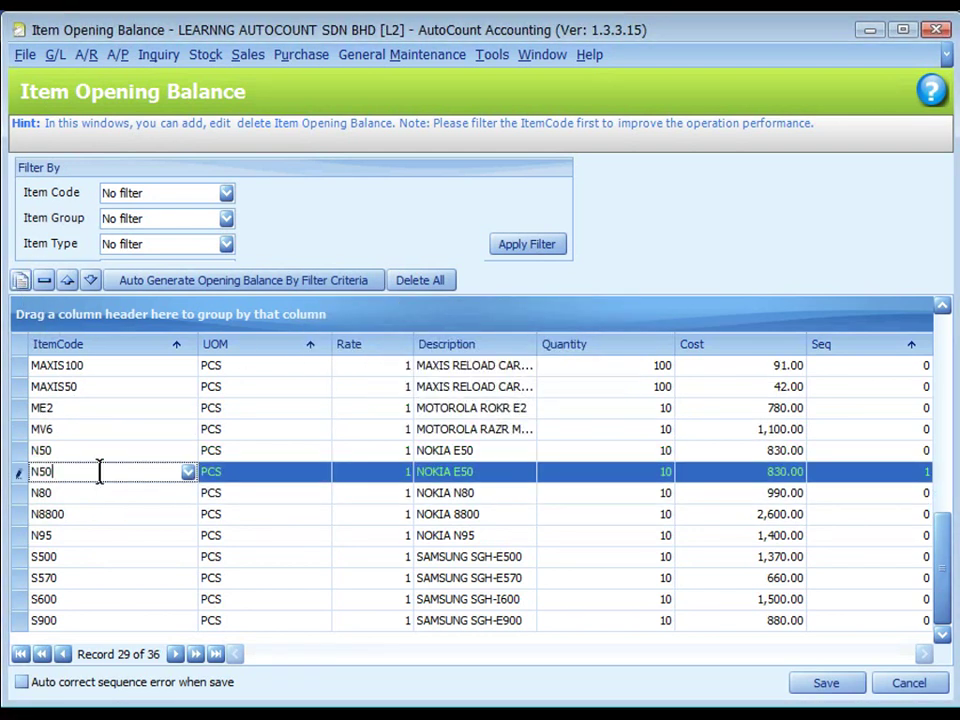
pyautogui.click(44, 281)
pyautogui.click(430, 396)
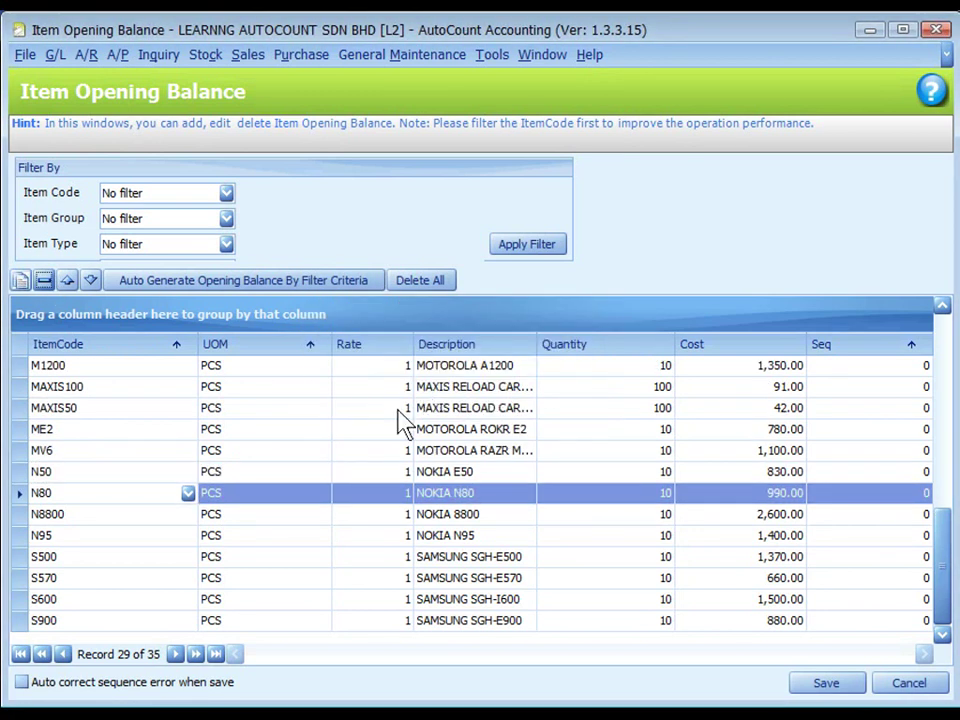
# Save the item opening balances
pyautogui.click(828, 684)
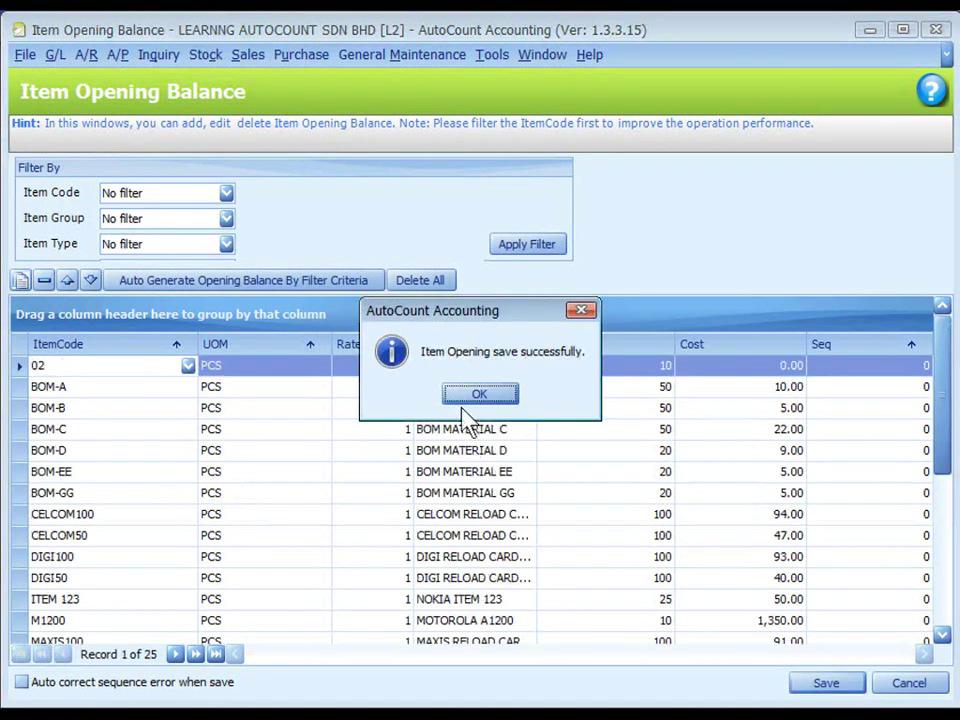
pyautogui.click(478, 395)
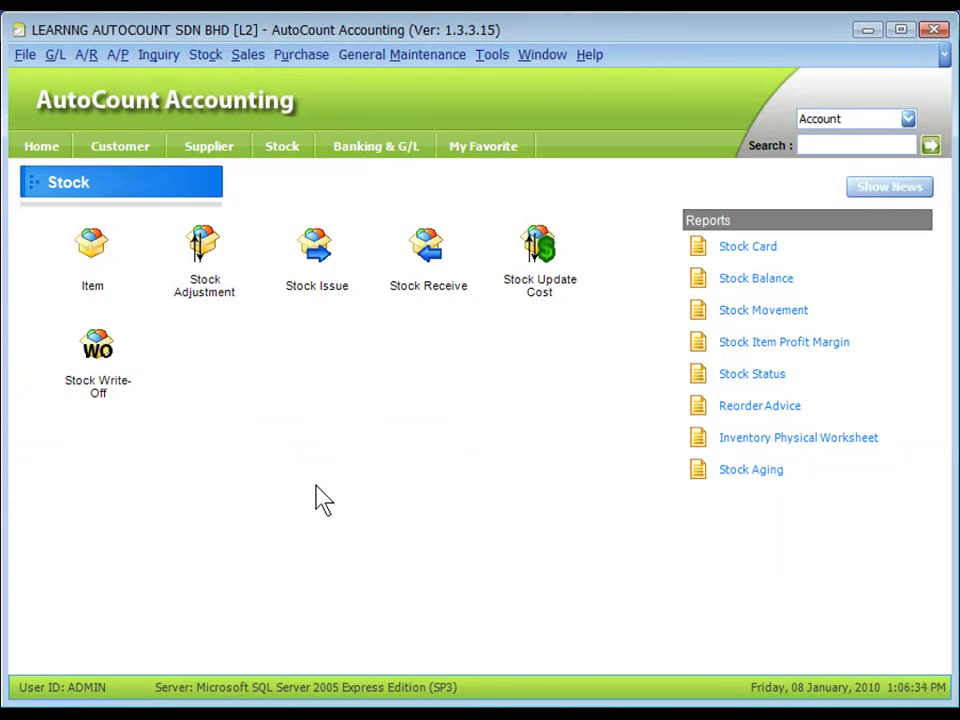